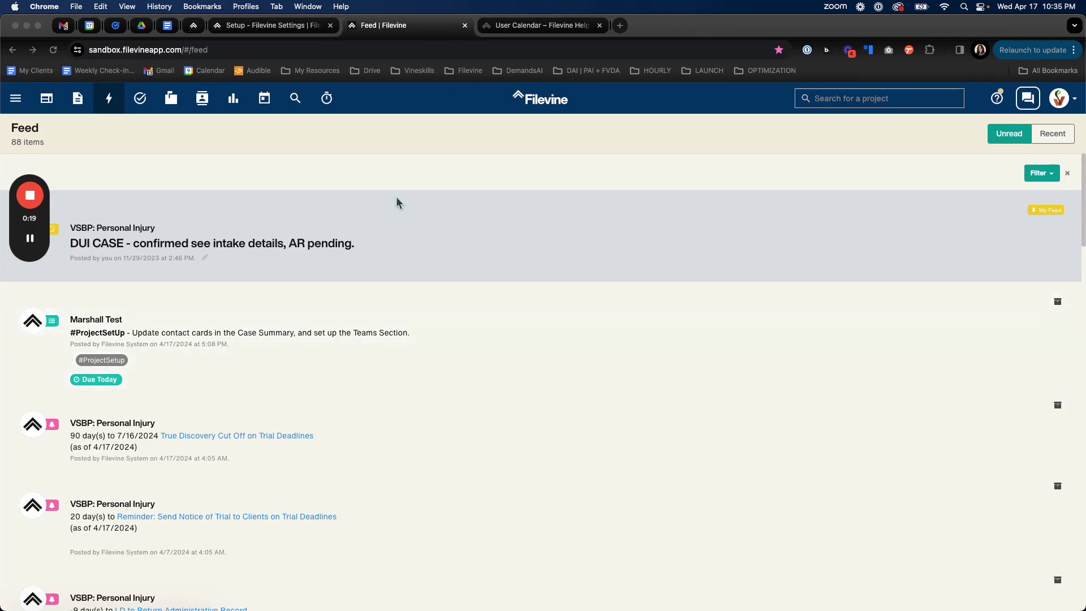
Open the calendar to show April 2024 in month view with its deadline events.
{"action": "left_click", "coordinate": [267, 107]}
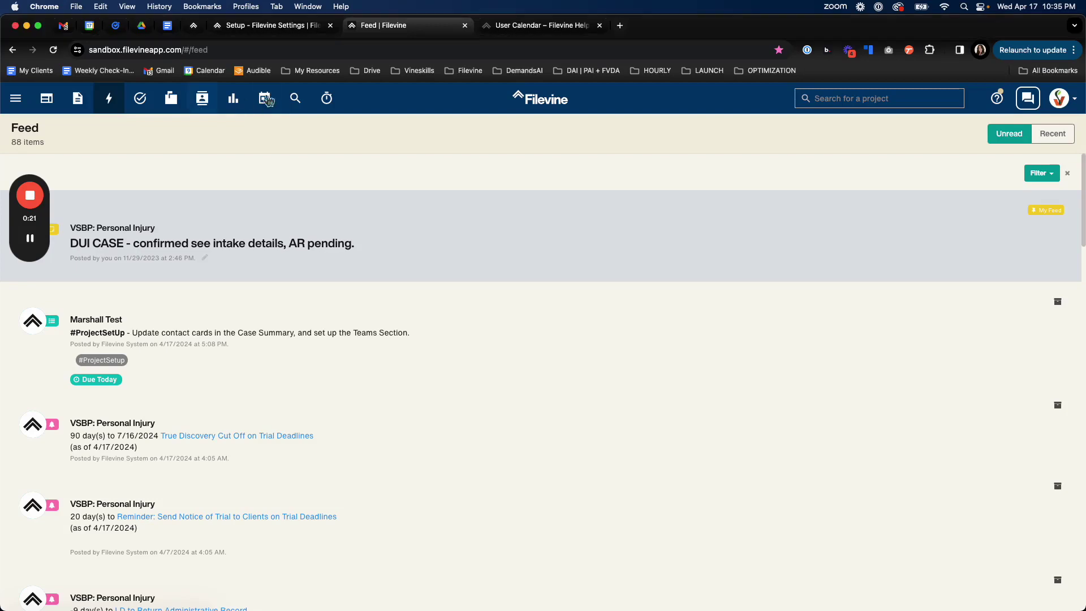
{"action": "left_click", "coordinate": [266, 105]}
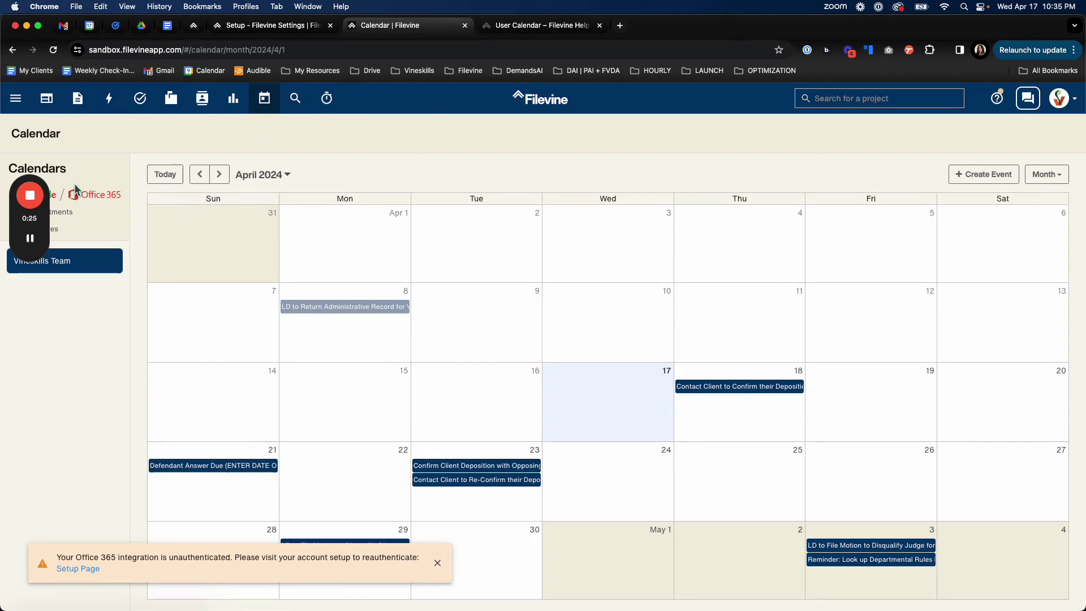
{"action": "left_click_drag", "start_coordinate": [56, 158], "coordinate": [1059, 237]}
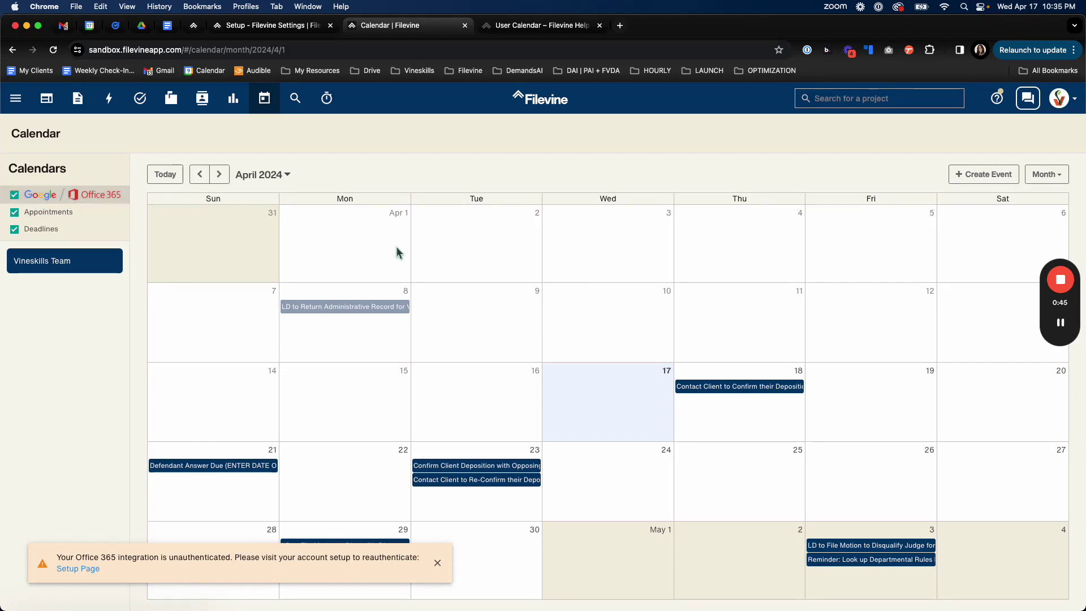
Go to the Setup page from the main menu to view user and calendar settings.
{"action": "left_click", "coordinate": [21, 102]}
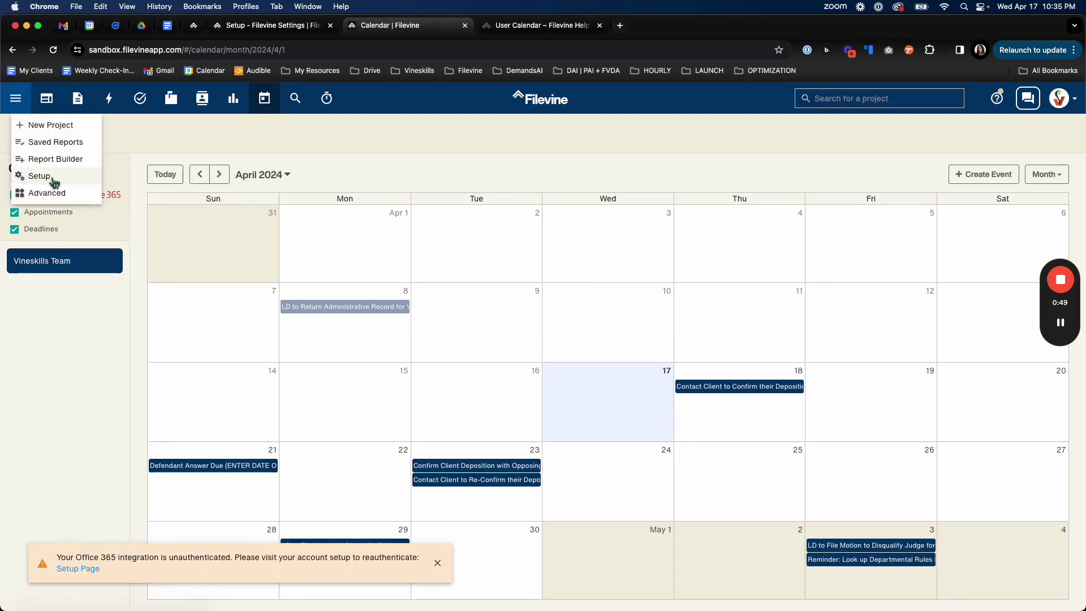
{"action": "left_click", "coordinate": [54, 183]}
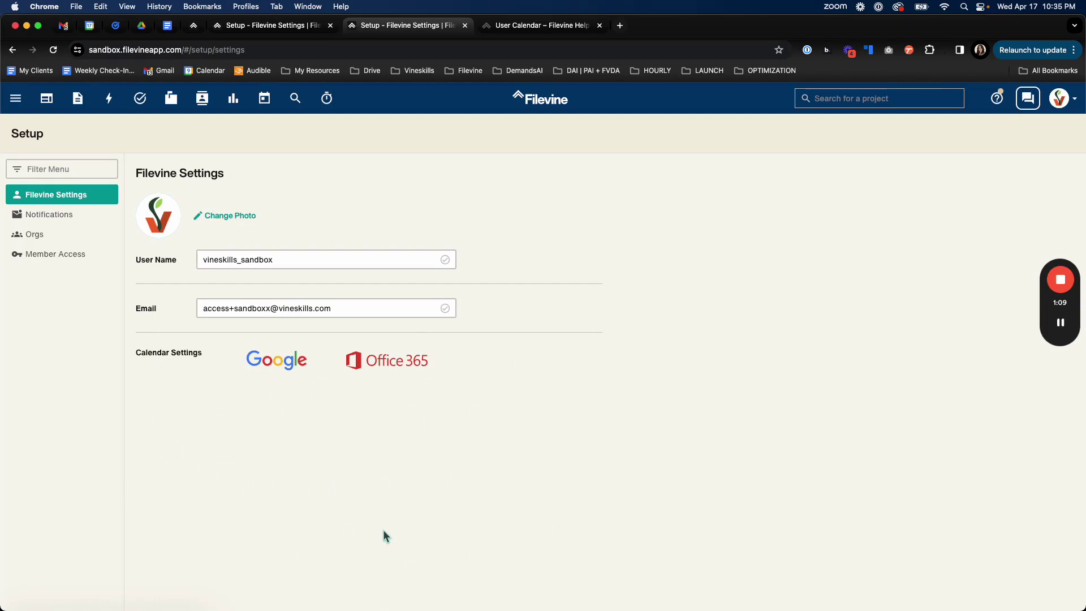
Return to the calendar and toggle the Deadlines calendar off and back on.
{"action": "left_click", "coordinate": [268, 103]}
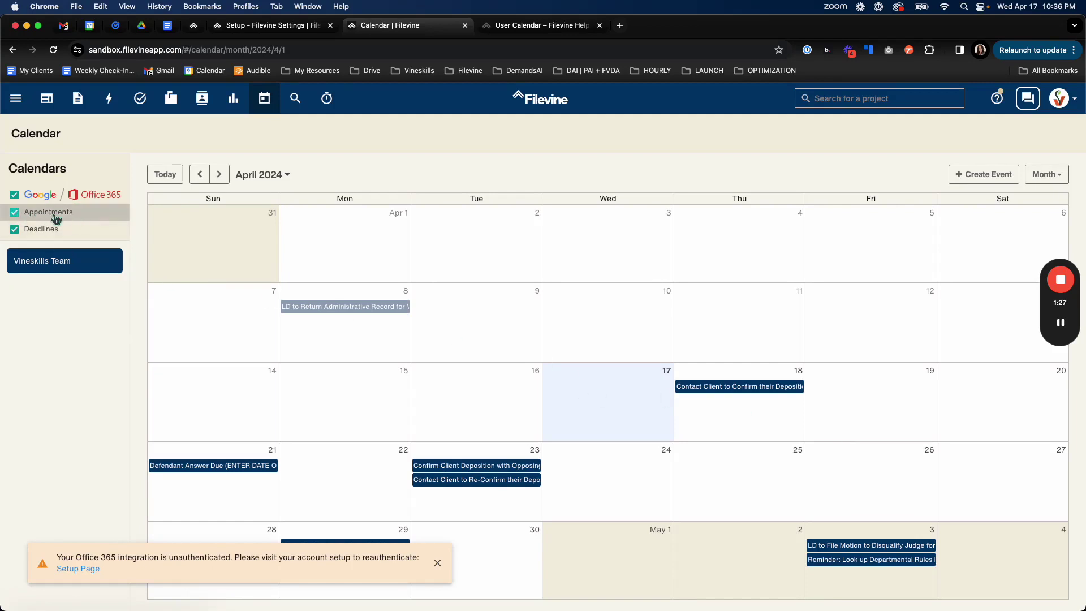
{"action": "left_click", "coordinate": [14, 213]}
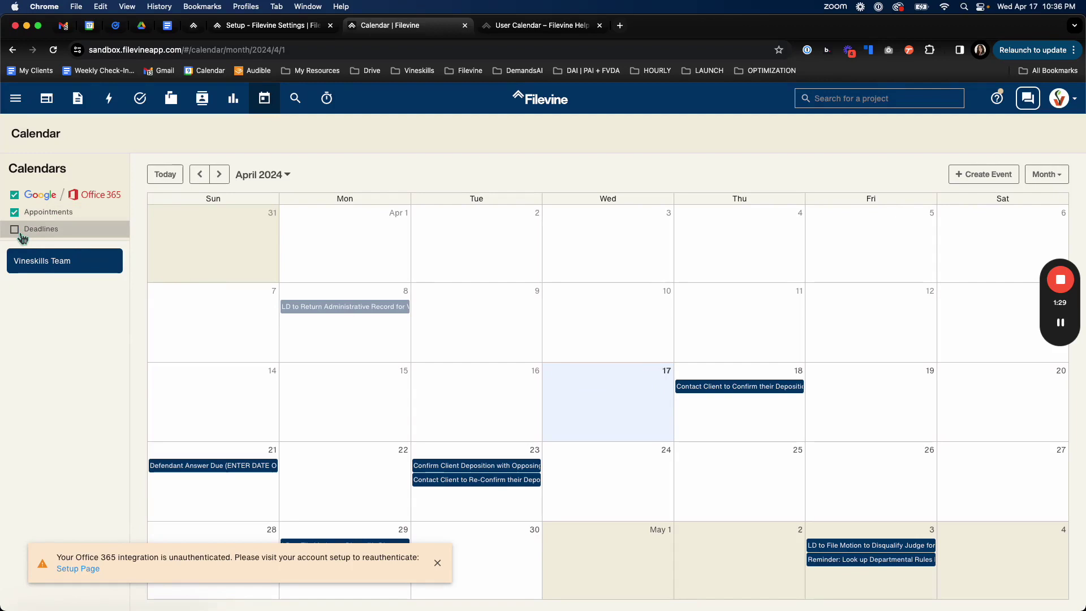
{"action": "left_click", "coordinate": [16, 229]}
{"action": "left_click", "coordinate": [22, 231]}
{"action": "left_click", "coordinate": [86, 237]}
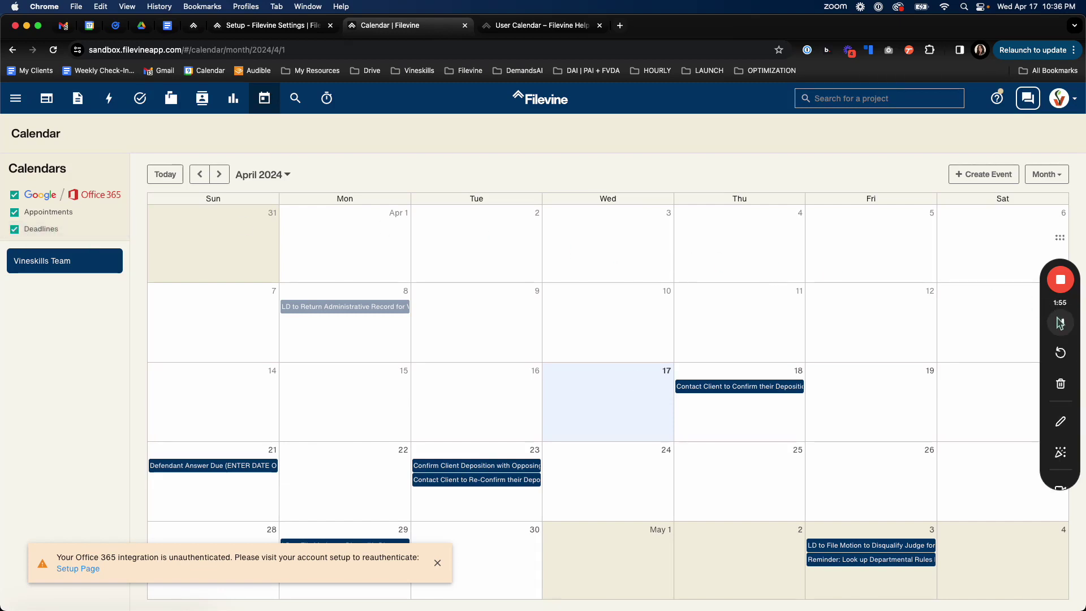
{"action": "left_click", "coordinate": [1060, 324]}
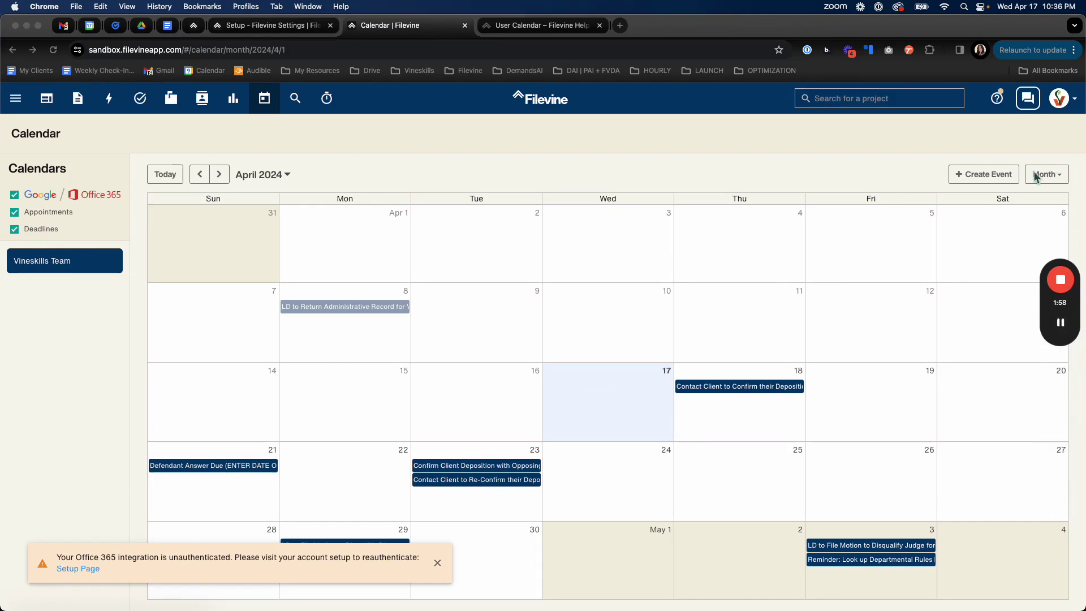
Try the Week, Day and List calendar views, then return to Month view.
{"action": "left_click", "coordinate": [1062, 184]}
{"action": "left_click", "coordinate": [1049, 176]}
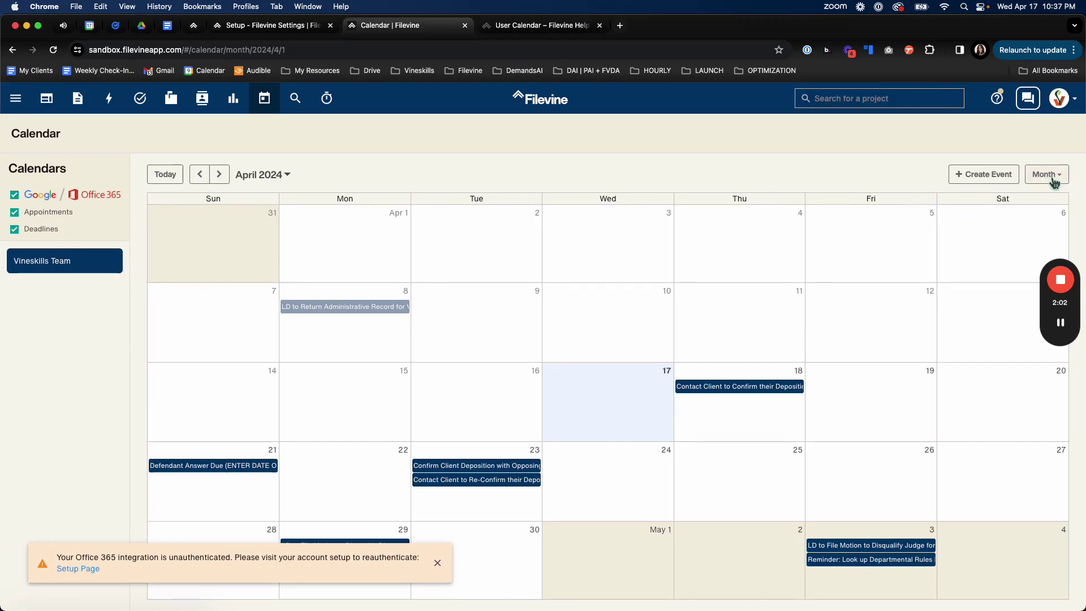
{"action": "left_click", "coordinate": [1049, 175]}
{"action": "left_click", "coordinate": [1035, 211]}
{"action": "left_click", "coordinate": [1060, 180]}
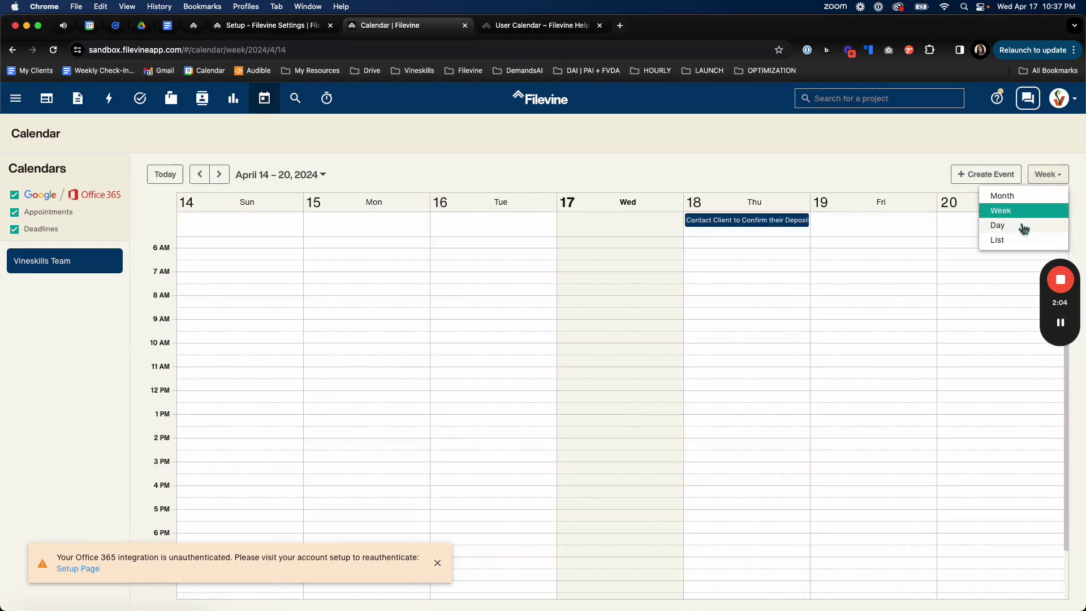
{"action": "left_click", "coordinate": [1018, 227]}
{"action": "left_click", "coordinate": [1062, 185]}
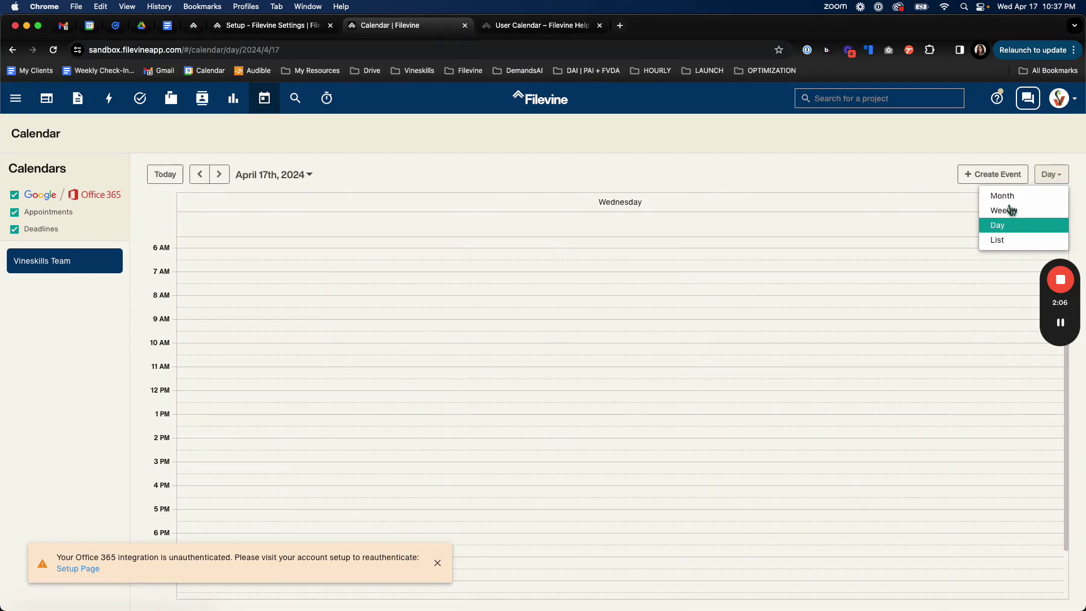
{"action": "left_click", "coordinate": [1001, 242]}
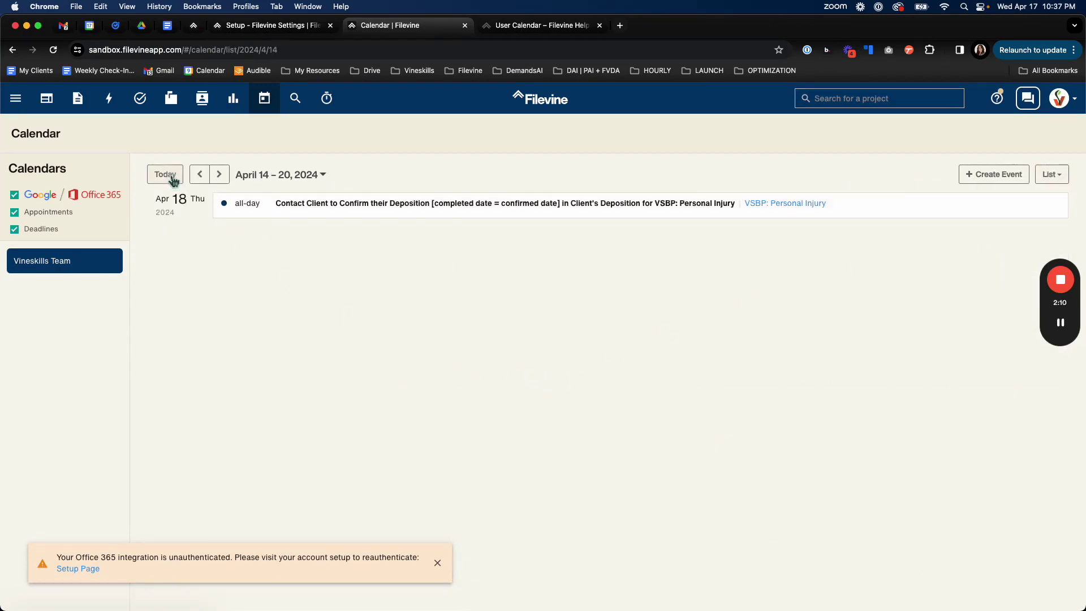
{"action": "left_click", "coordinate": [1048, 186]}
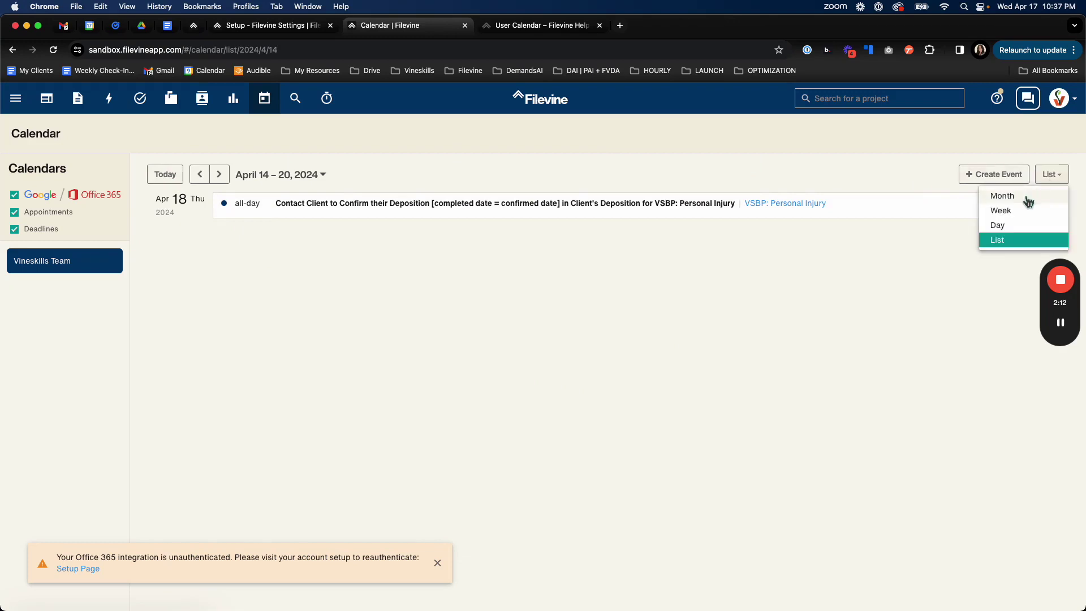
{"action": "left_click", "coordinate": [1021, 199]}
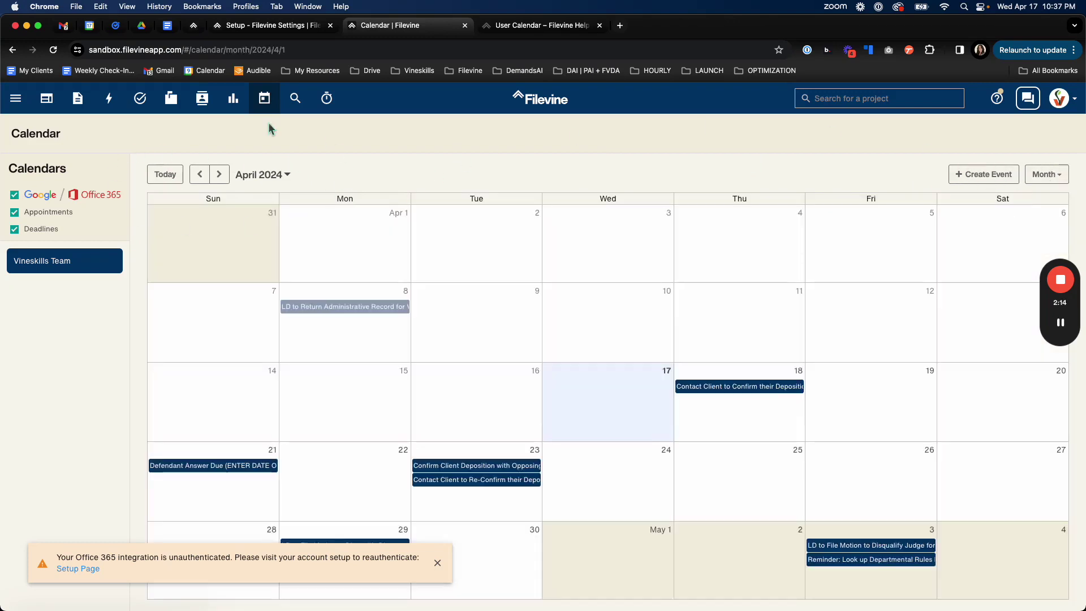
Step forward to May and June, jump back to today, then pick July 2024.
{"action": "left_click", "coordinate": [219, 174]}
{"action": "left_click", "coordinate": [229, 178]}
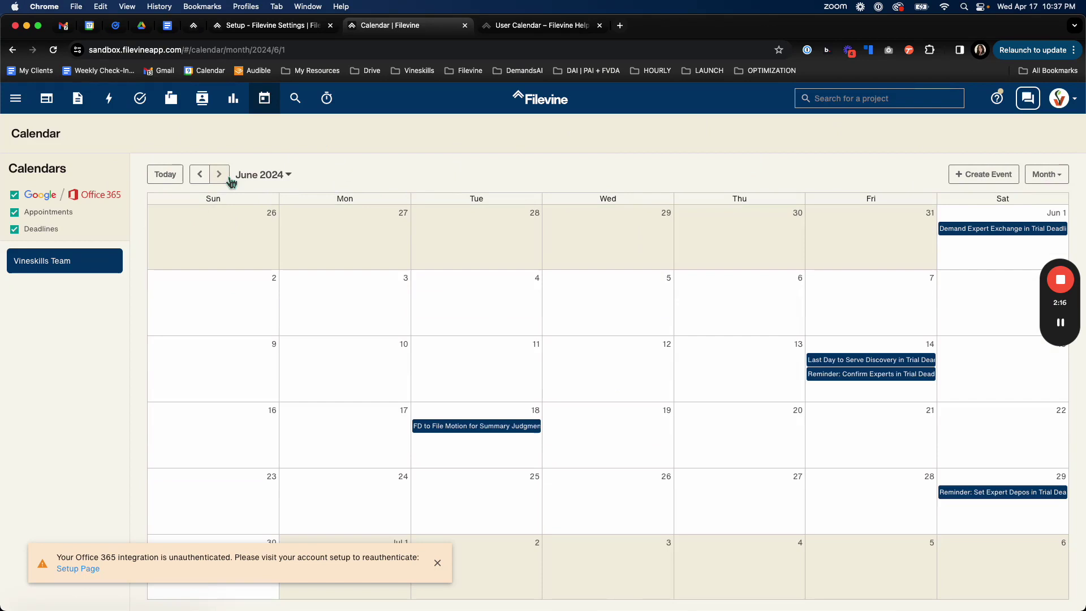
{"action": "left_click", "coordinate": [172, 178]}
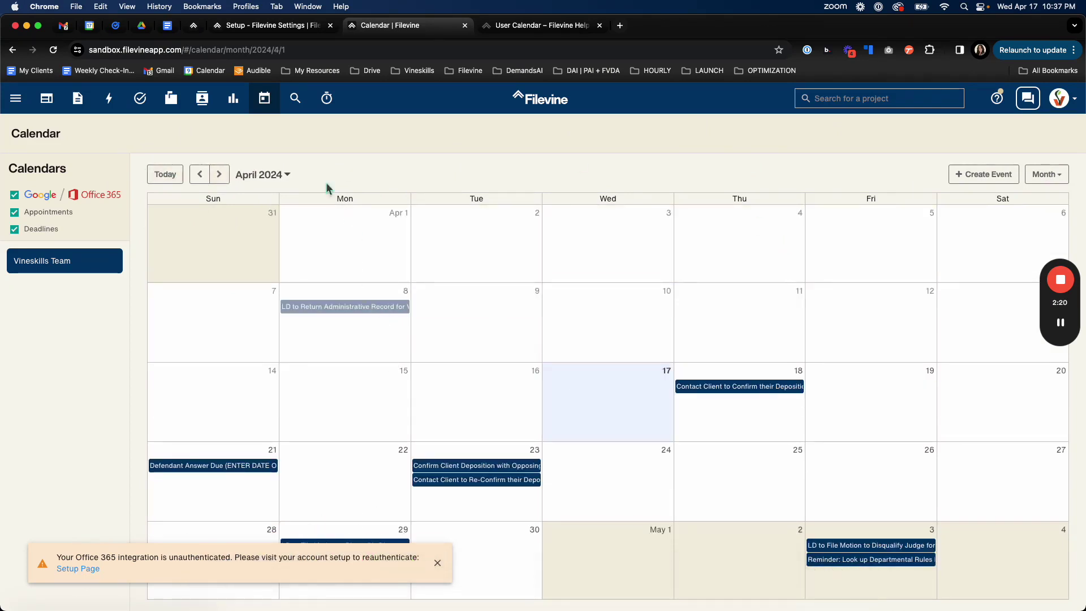
{"action": "left_click", "coordinate": [292, 179]}
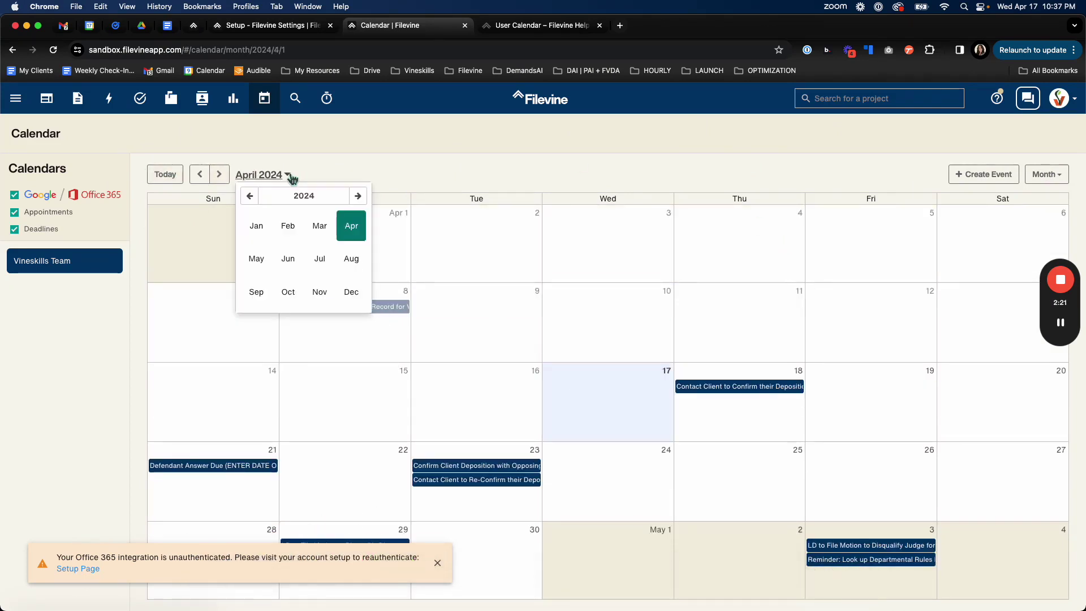
{"action": "left_click", "coordinate": [308, 198]}
{"action": "left_click", "coordinate": [256, 258]}
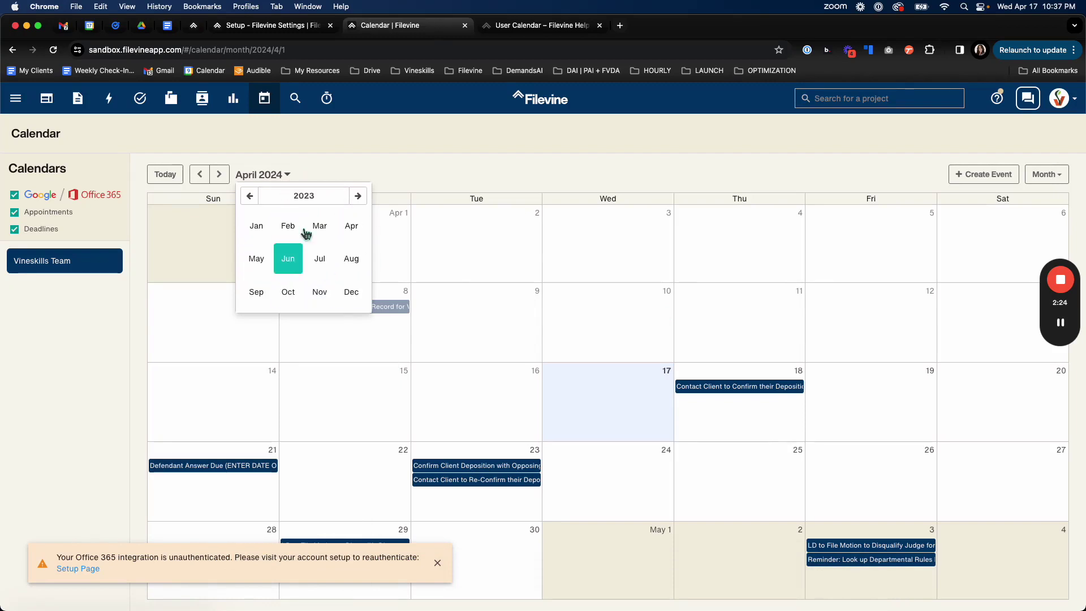
{"action": "left_click", "coordinate": [358, 196]}
{"action": "left_click", "coordinate": [320, 259]}
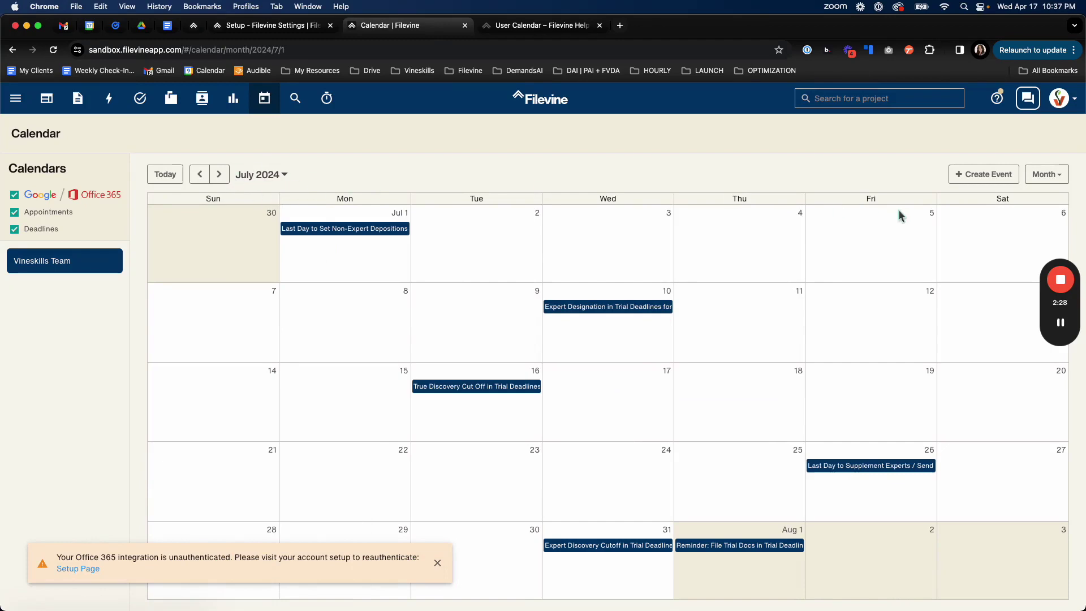
Start a new event titled 'Test' and attach the Penny Lane project.
{"action": "left_click", "coordinate": [977, 174]}
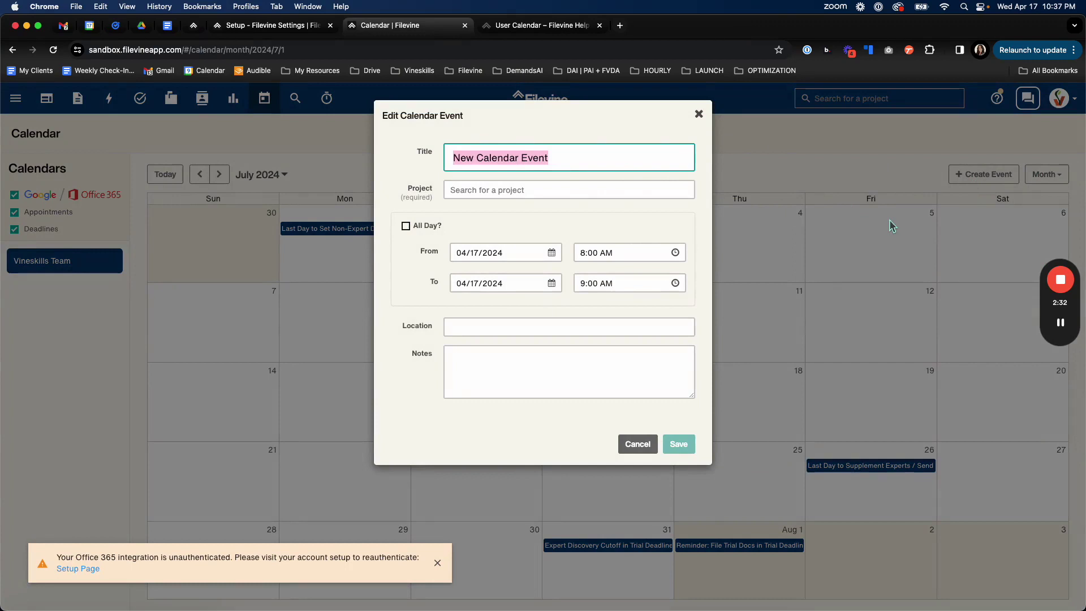
{"action": "type", "text": "Test"}
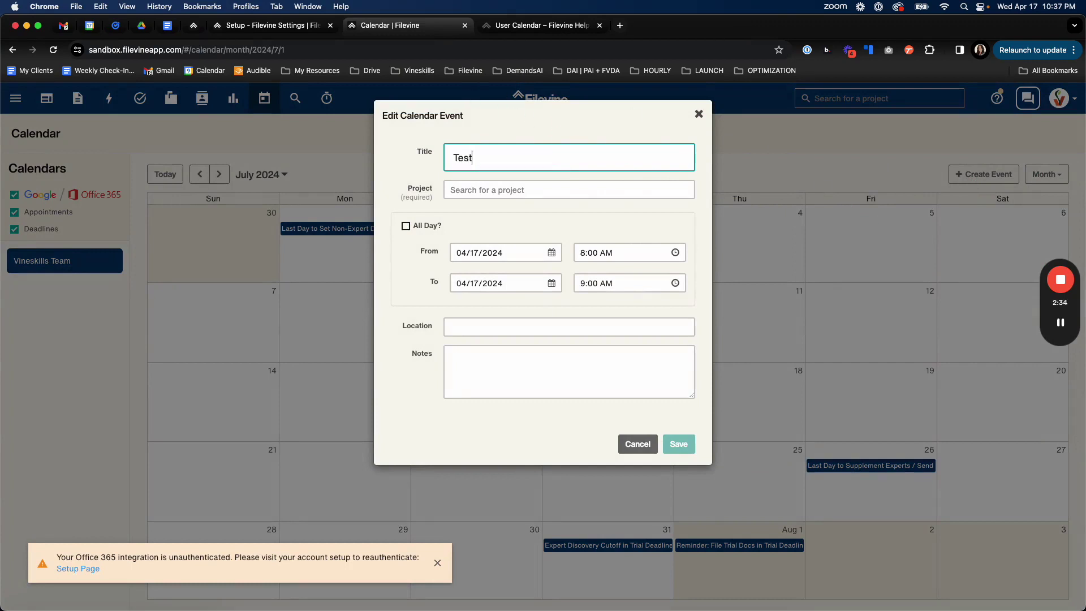
{"action": "left_click", "coordinate": [514, 195]}
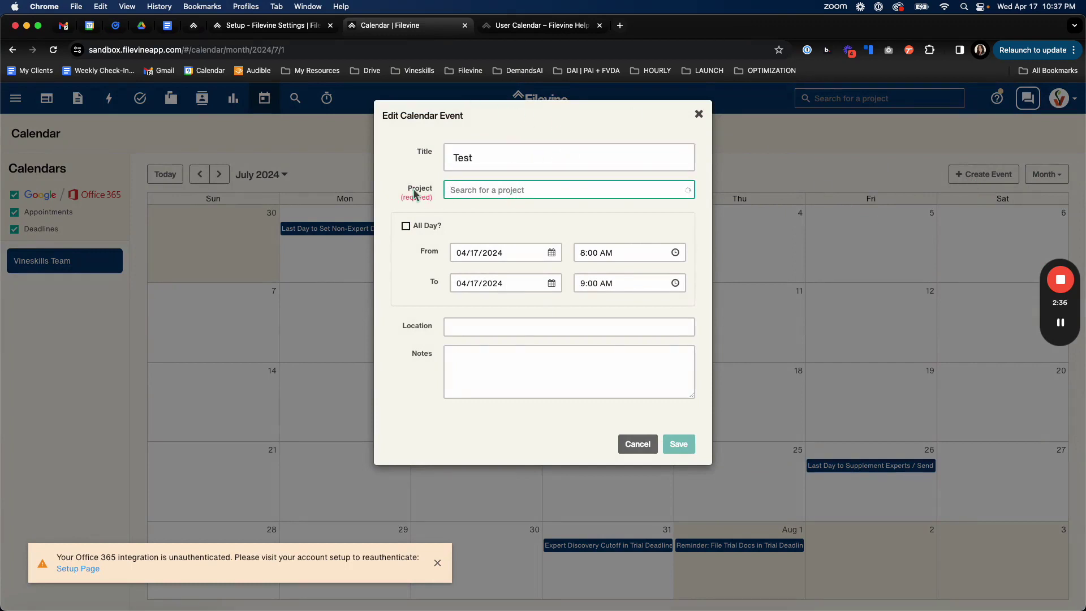
{"action": "left_click", "coordinate": [431, 195]}
{"action": "left_click", "coordinate": [525, 190]}
{"action": "type", "text": "penn"}
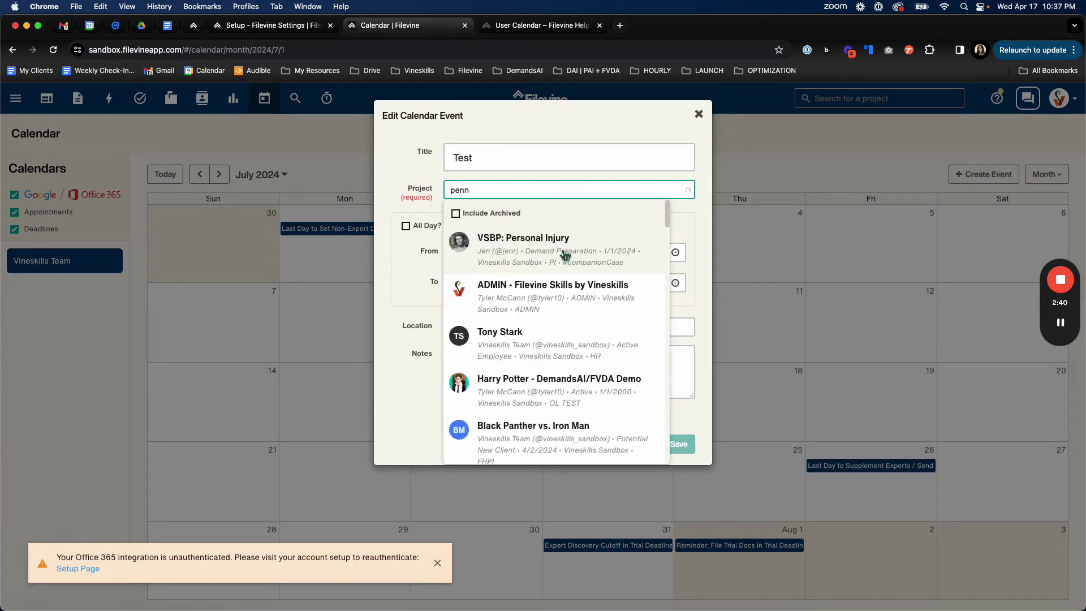
{"action": "left_click", "coordinate": [523, 260]}
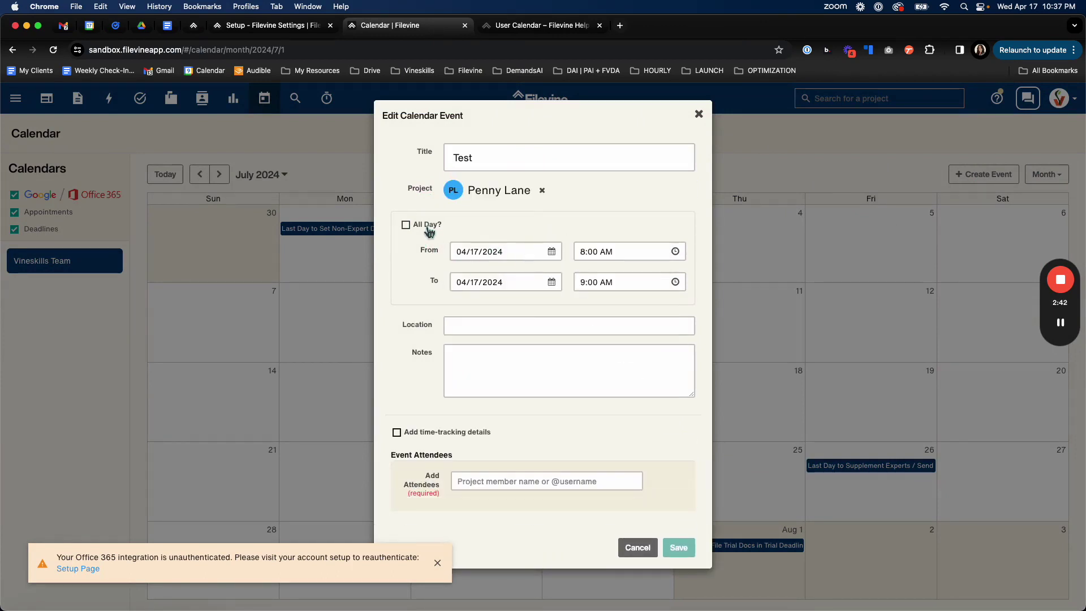
Keep the start date April 17, end it April 19, with location '123 Broadway'.
{"action": "left_click", "coordinate": [502, 258]}
{"action": "left_click", "coordinate": [519, 346]}
{"action": "left_click", "coordinate": [549, 285]}
{"action": "left_click", "coordinate": [558, 378]}
{"action": "left_click", "coordinate": [505, 328]}
{"action": "type", "text": "123"}
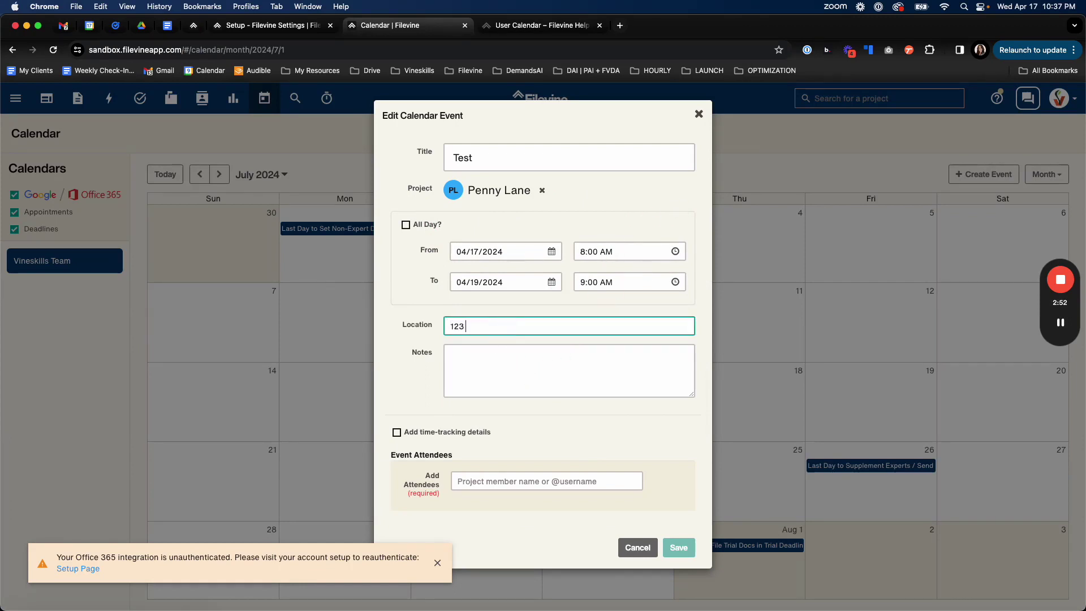
{"action": "type", "text": " Broadway"}
{"action": "left_click", "coordinate": [485, 365]}
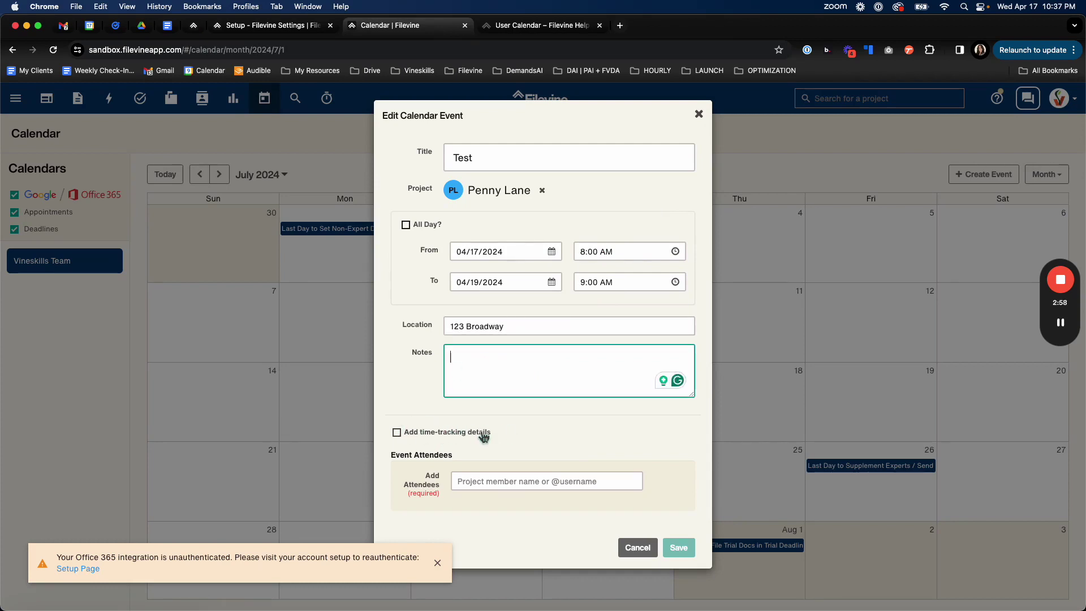
Leave time-tracking details off and add Dev Team as the event's attendee.
{"action": "left_click", "coordinate": [408, 436]}
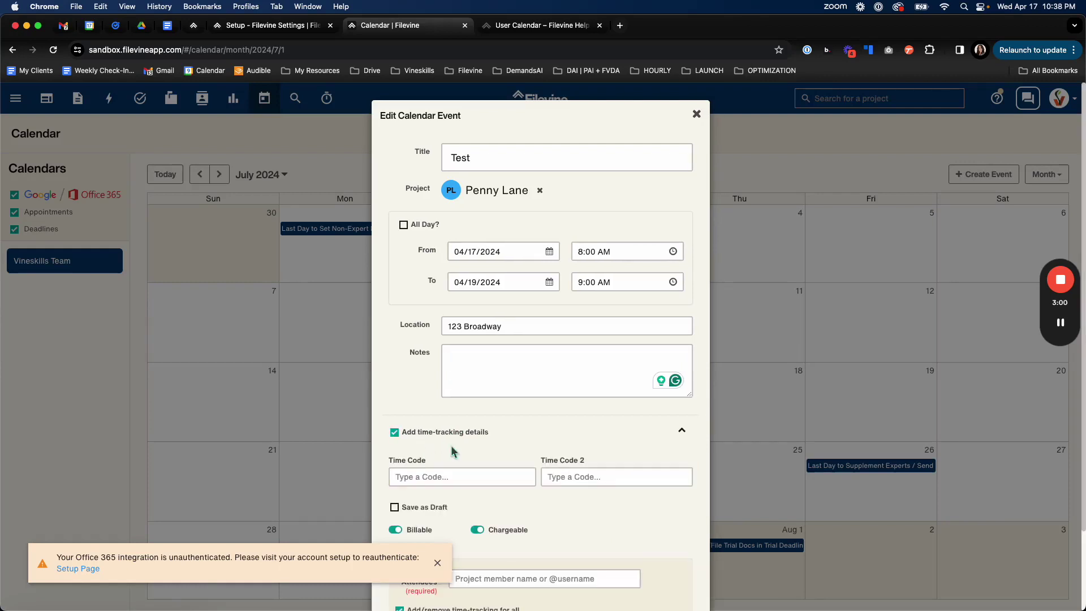
{"action": "left_click", "coordinate": [394, 432]}
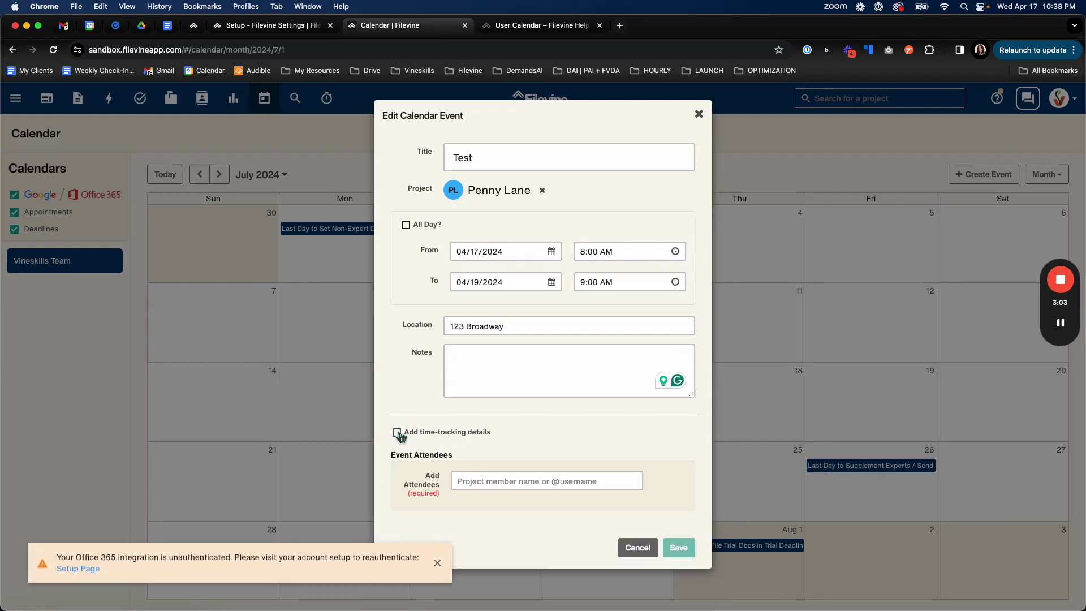
{"action": "left_click", "coordinate": [481, 480]}
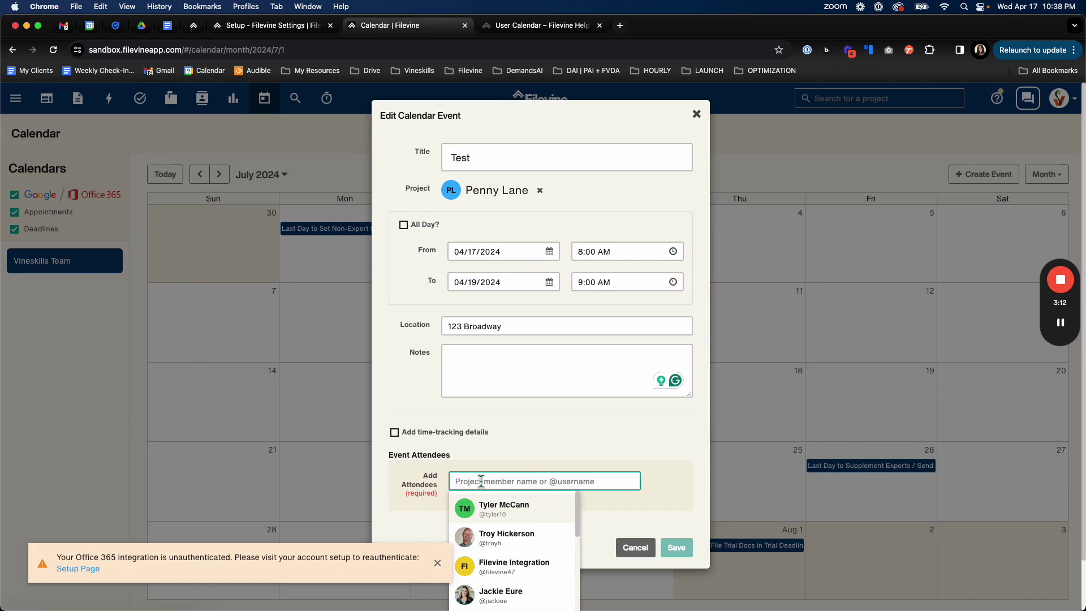
{"action": "type", "text": "@"}
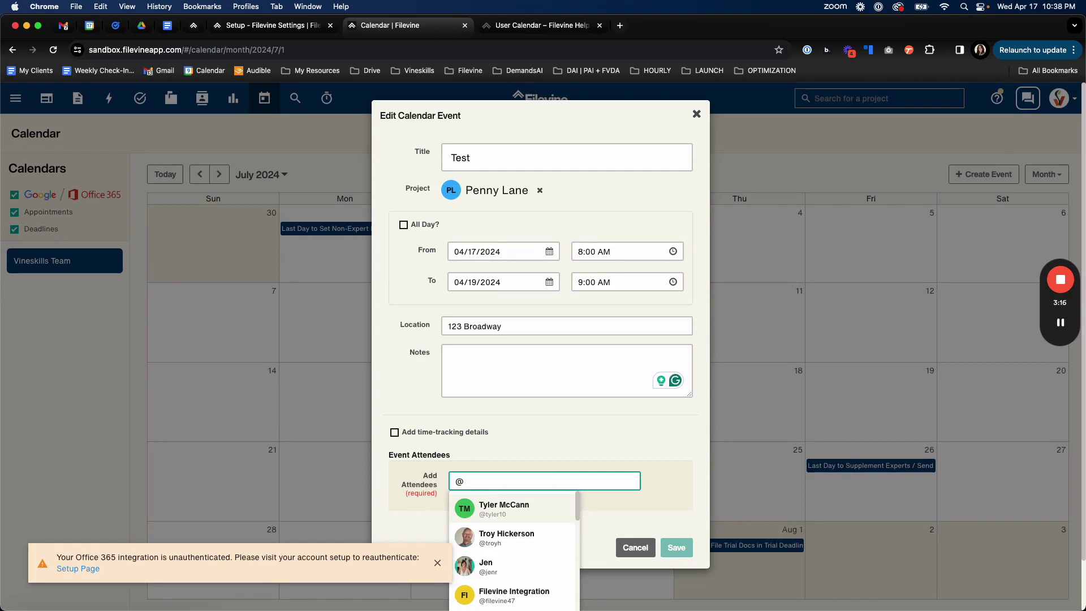
{"action": "scroll", "coordinate": [498, 534], "scroll_direction": "down", "scroll_amount": 4}
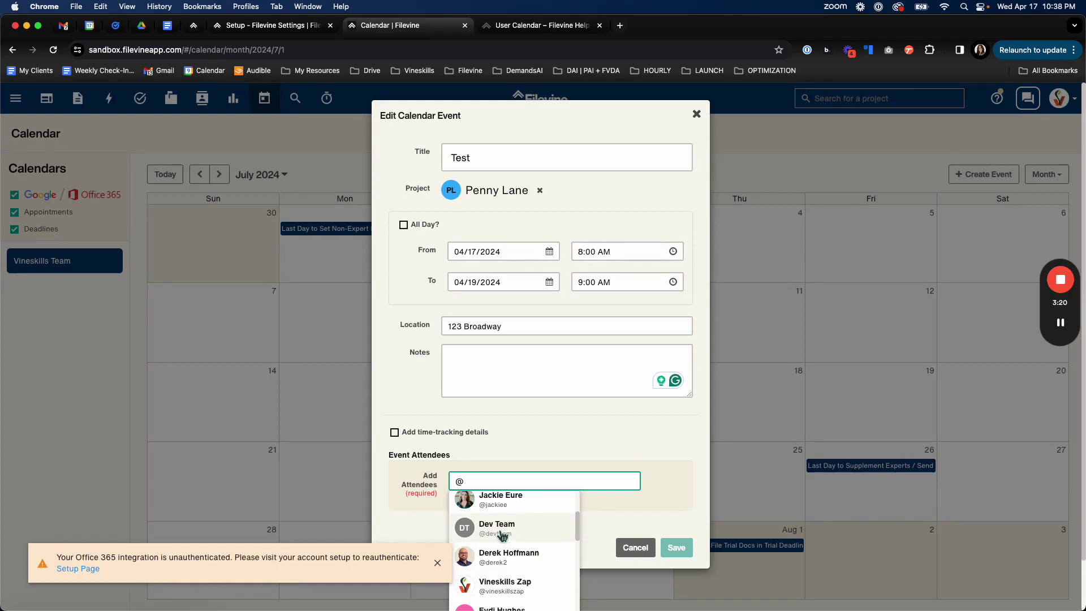
{"action": "left_click", "coordinate": [538, 531]}
{"action": "left_click", "coordinate": [526, 484]}
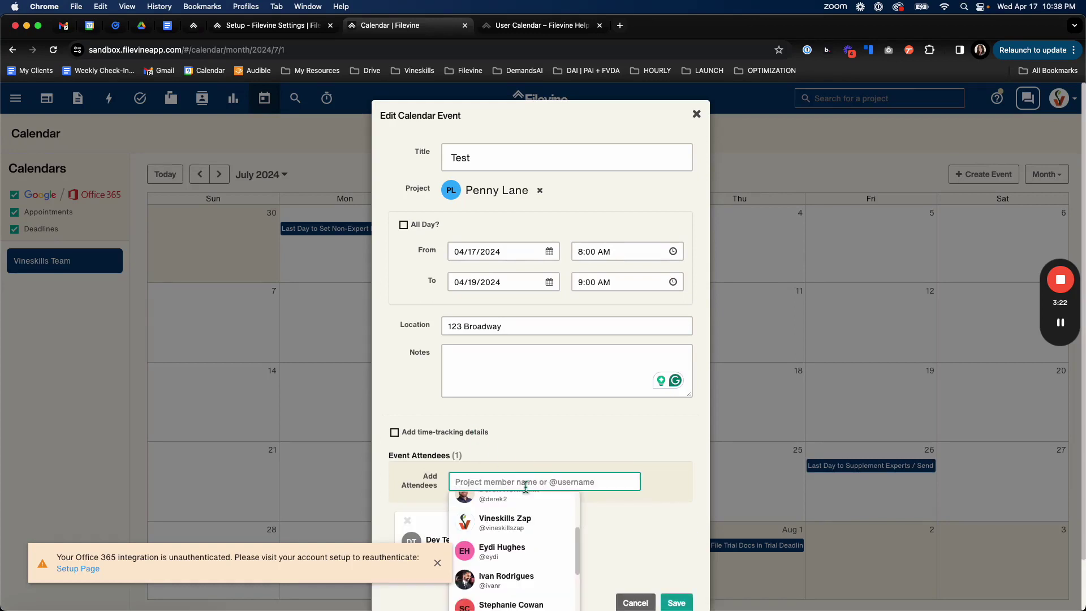
{"action": "left_click", "coordinate": [671, 486]}
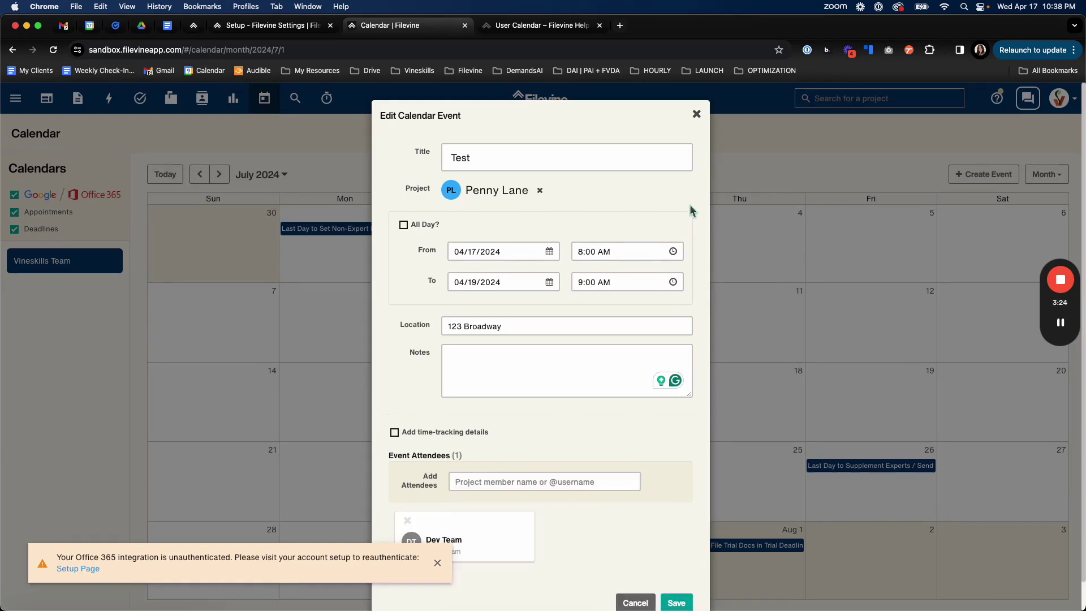
Close the event form, then preview and close the Expert Designation deadline.
{"action": "left_click", "coordinate": [697, 115]}
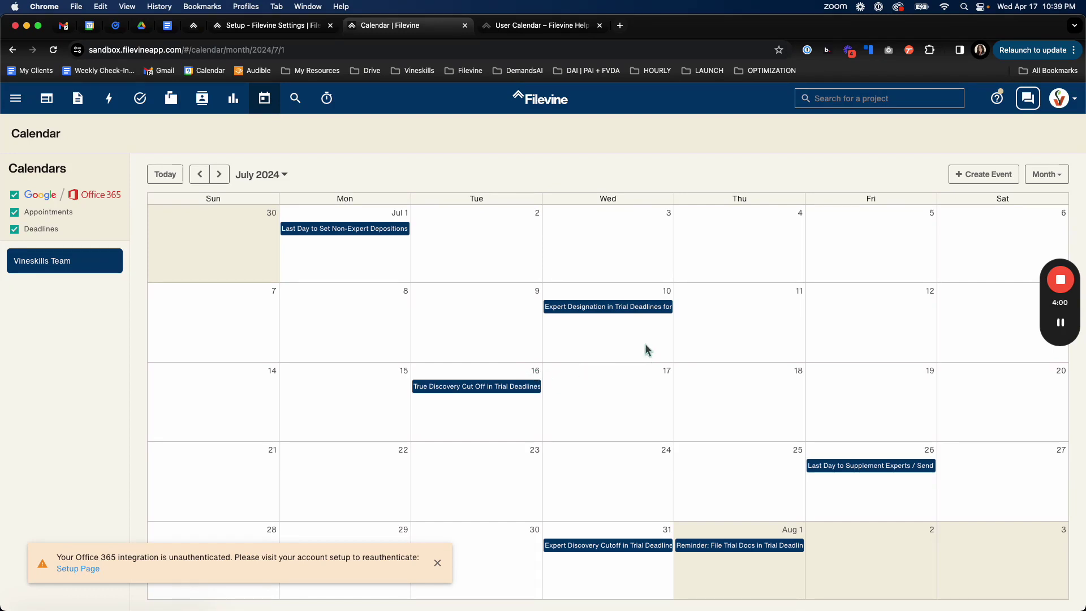
{"action": "left_click", "coordinate": [639, 315]}
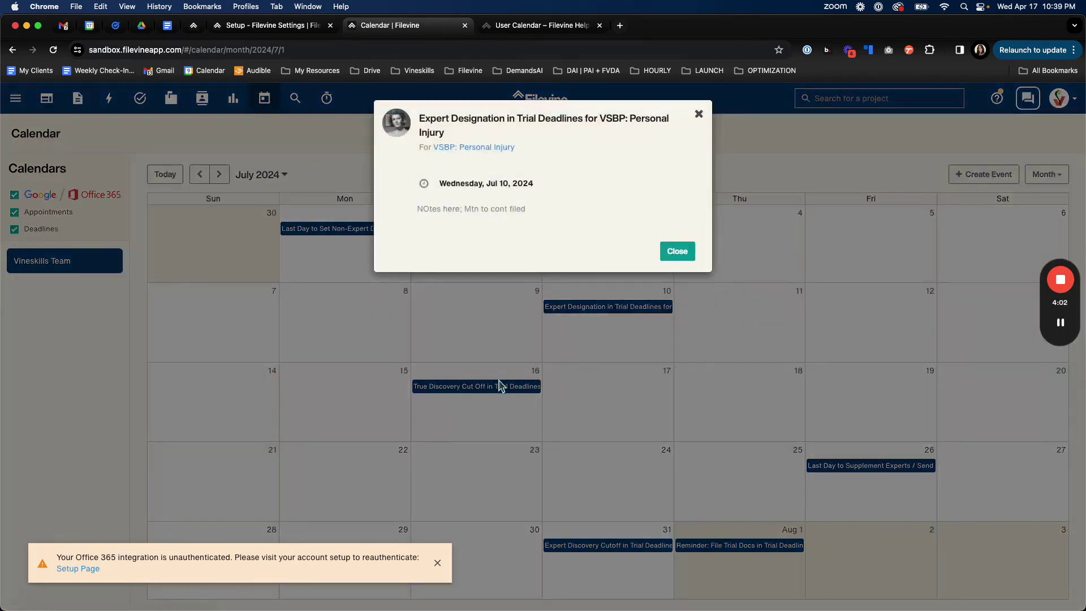
{"action": "left_click", "coordinate": [699, 114]}
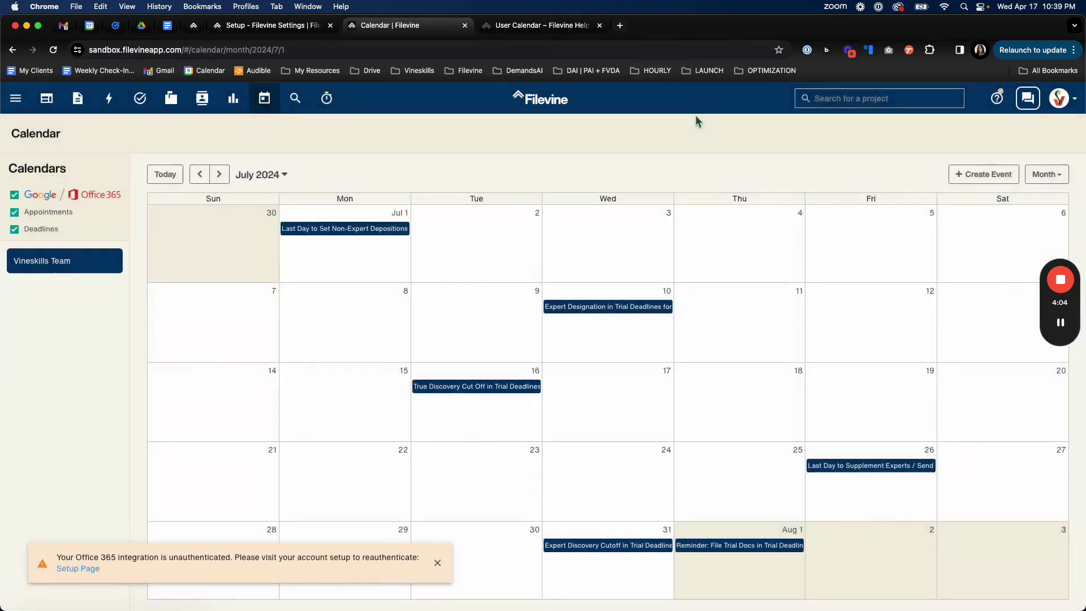
{"action": "left_click", "coordinate": [1061, 327]}
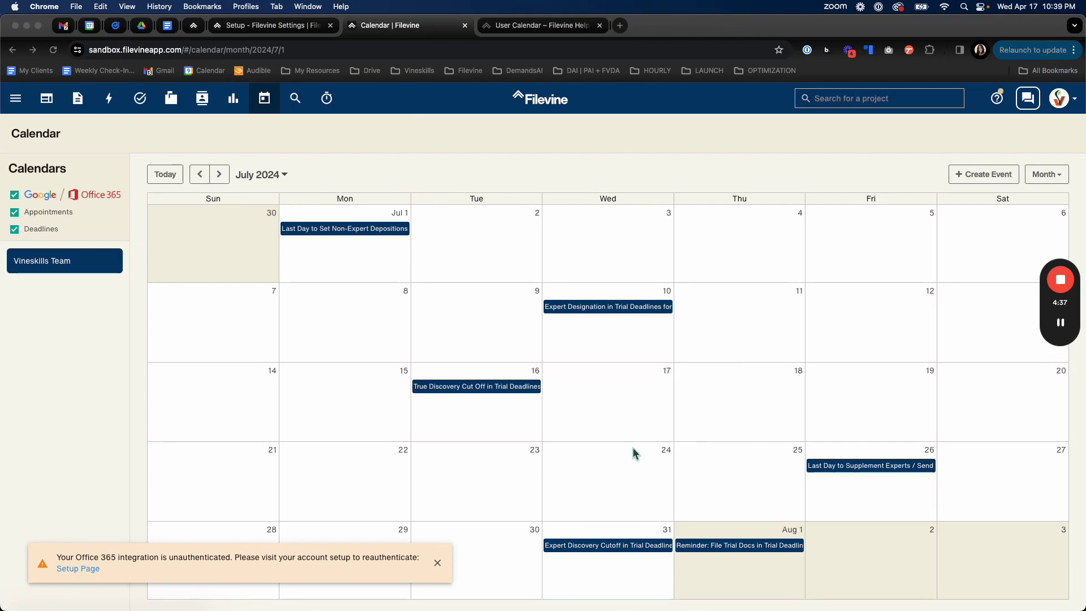
{"action": "mouse_move", "coordinate": [1073, 333]}
Go to the Setup page from the main navigation menu.
{"action": "left_click", "coordinate": [16, 101]}
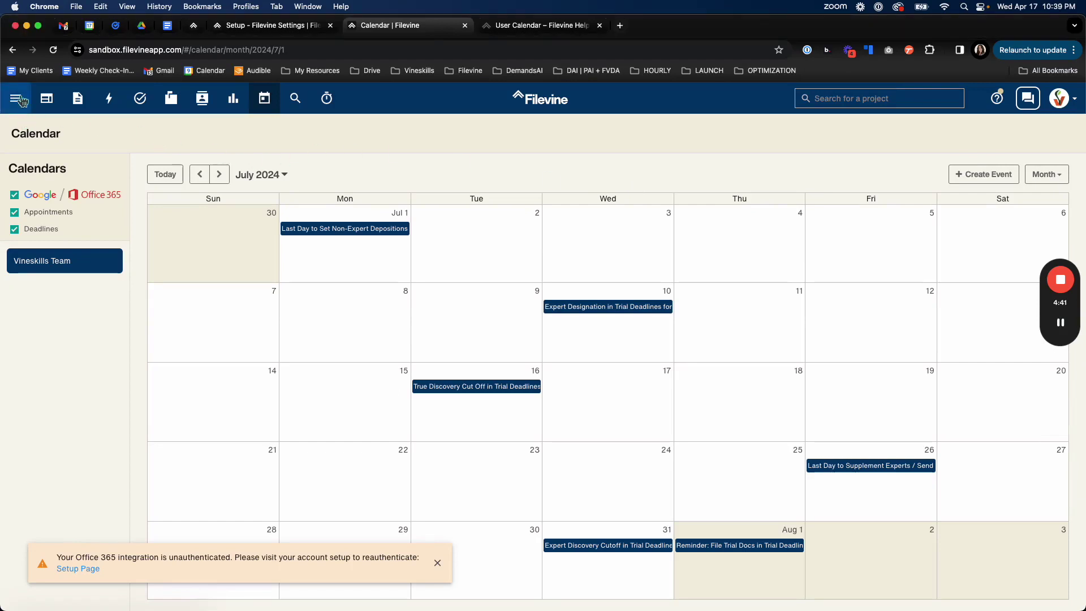
{"action": "left_click", "coordinate": [16, 101]}
{"action": "left_click", "coordinate": [58, 176]}
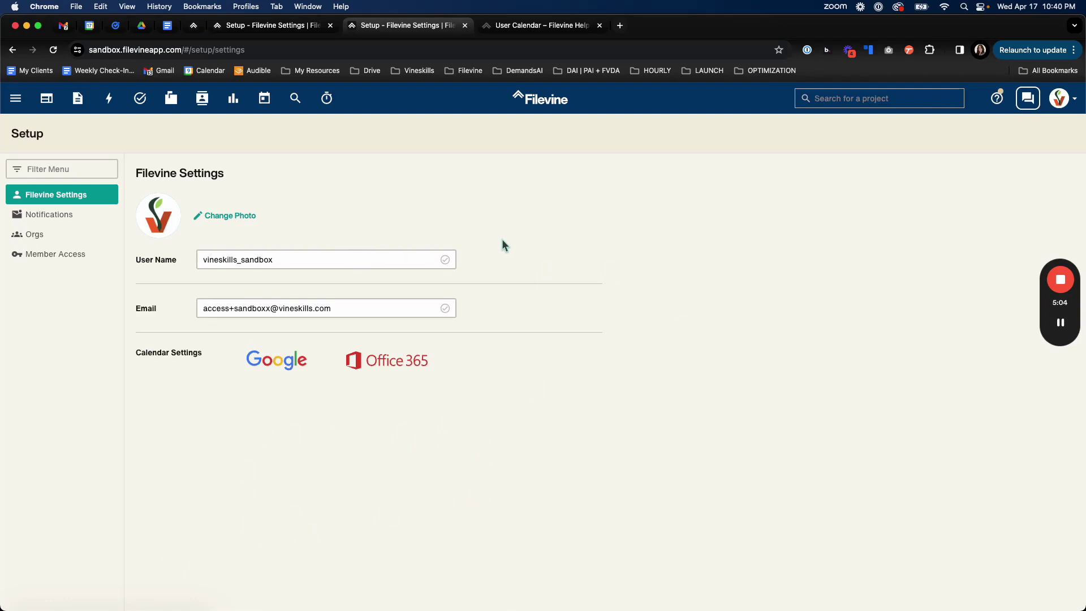
Search 'penn' and open the Penny Lane project.
{"action": "left_click", "coordinate": [853, 98]}
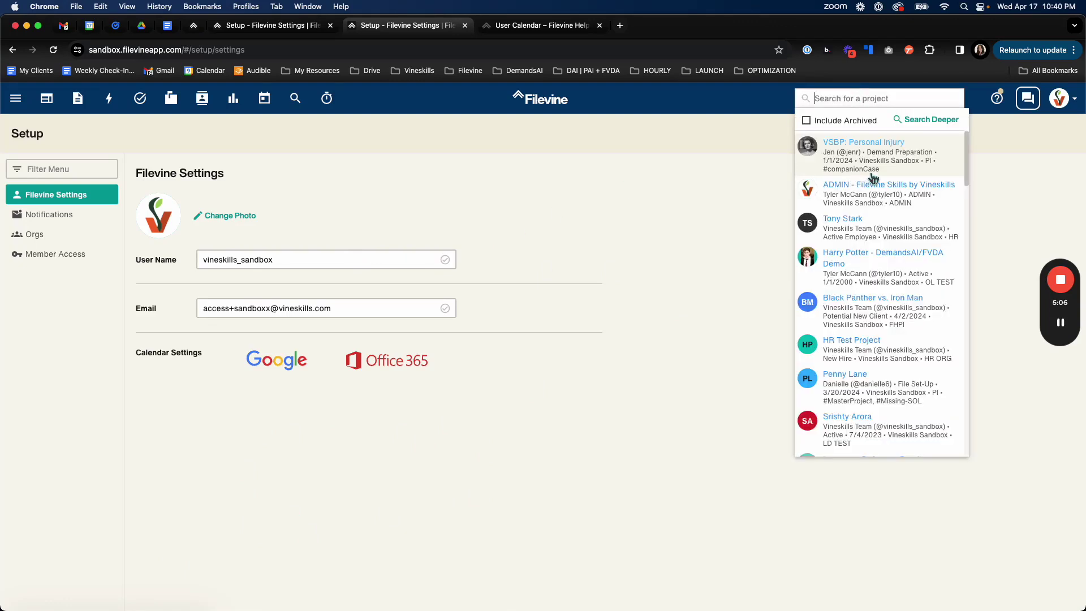
{"action": "type", "text": "penny"}
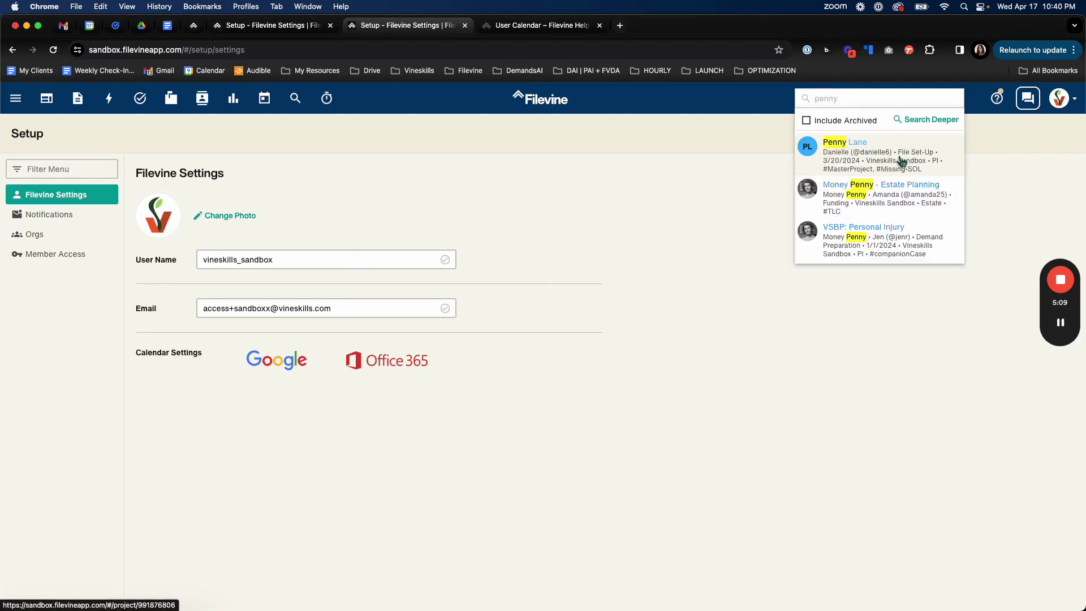
{"action": "left_click", "coordinate": [898, 161]}
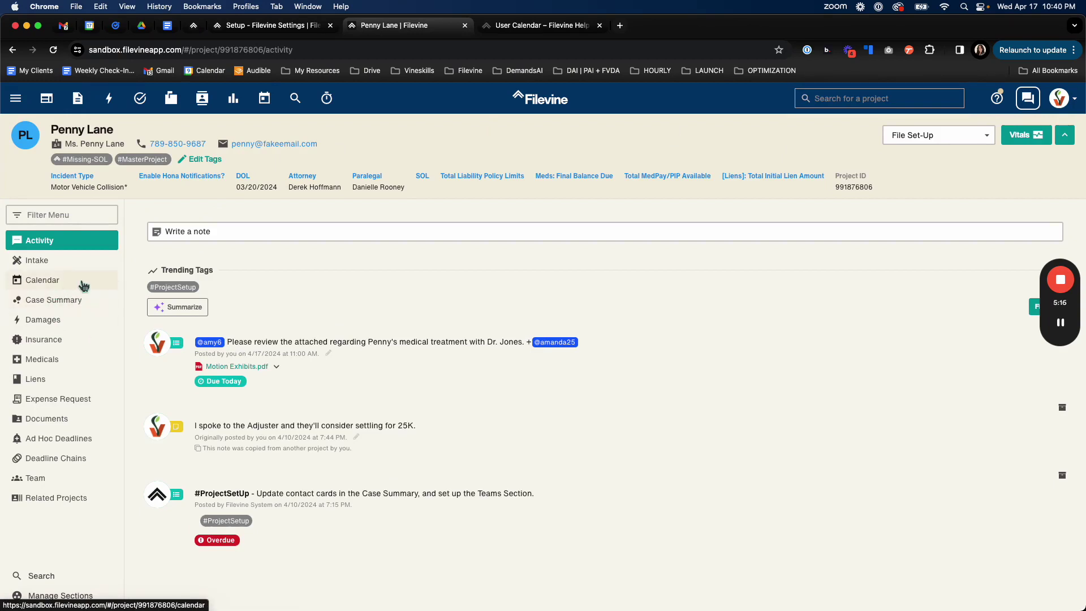
{"action": "left_click", "coordinate": [83, 285]}
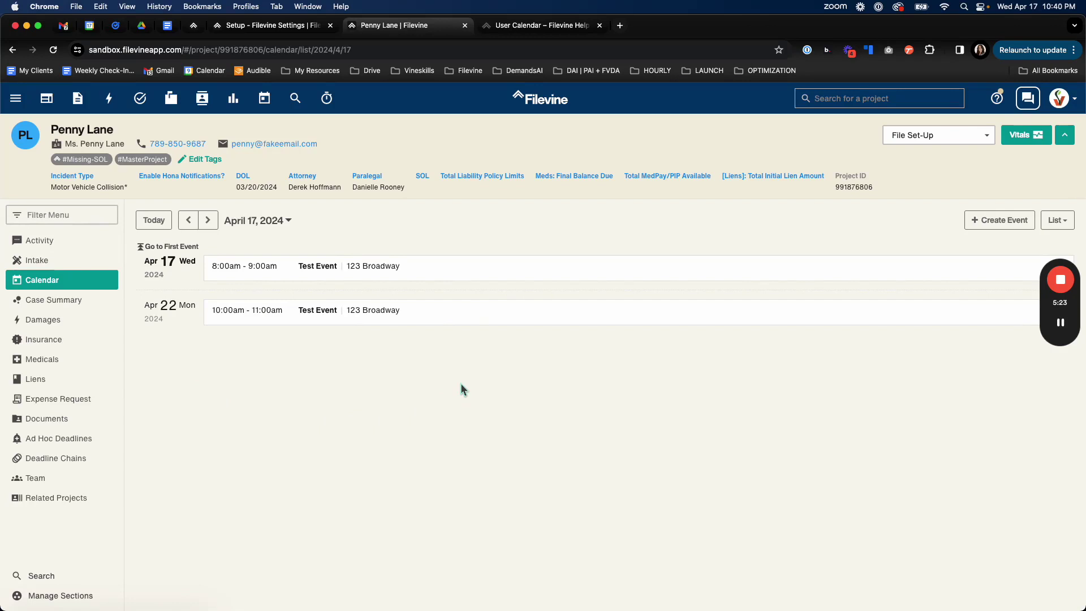
{"action": "left_click", "coordinate": [1067, 220]}
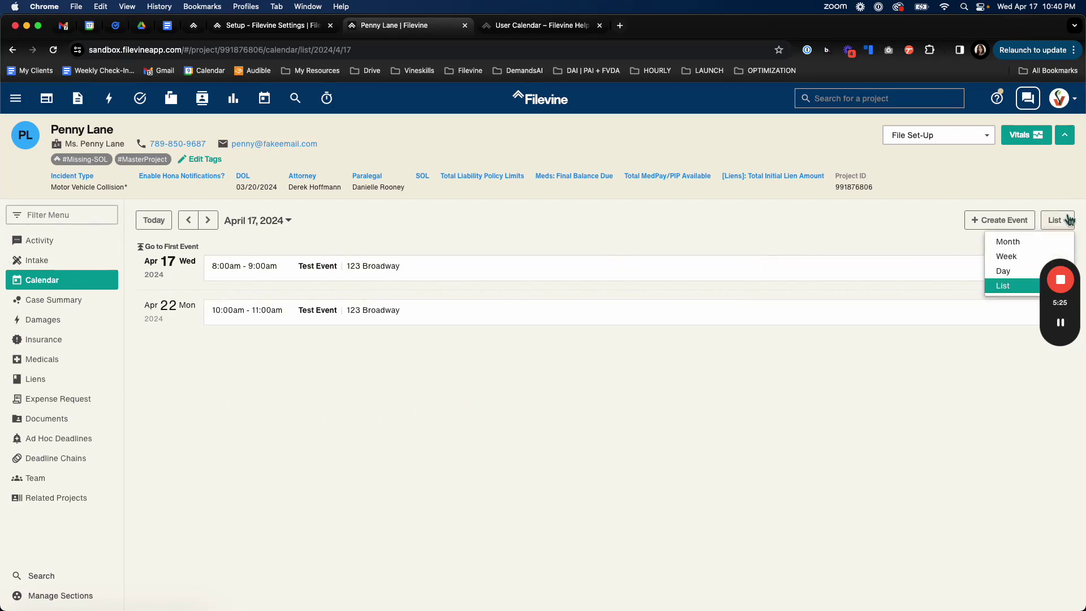
{"action": "left_click", "coordinate": [1009, 241]}
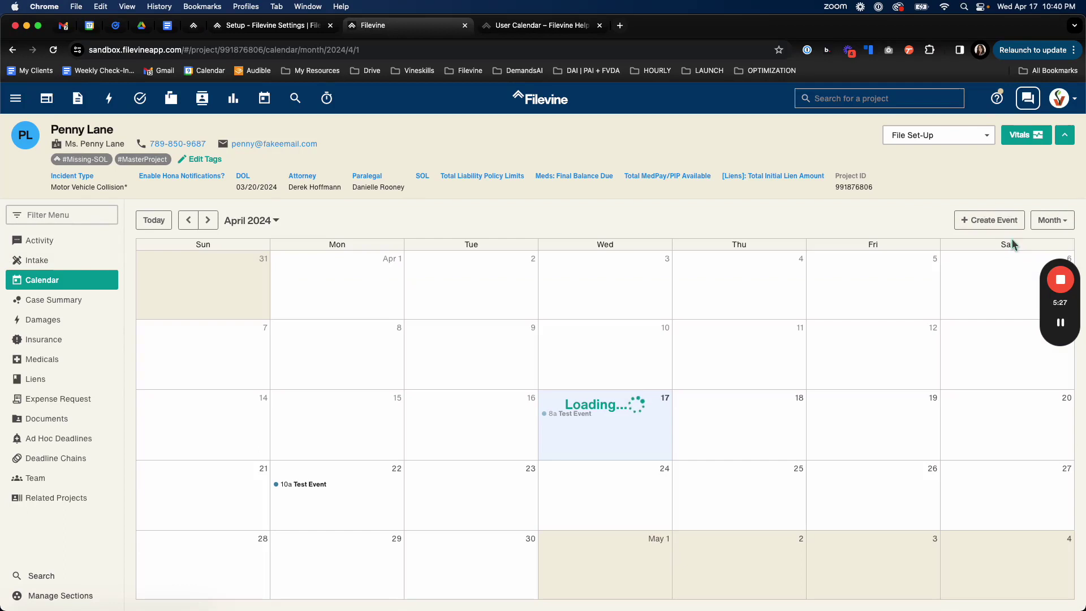
{"action": "left_click", "coordinate": [1057, 221]}
{"action": "left_click", "coordinate": [1013, 255]}
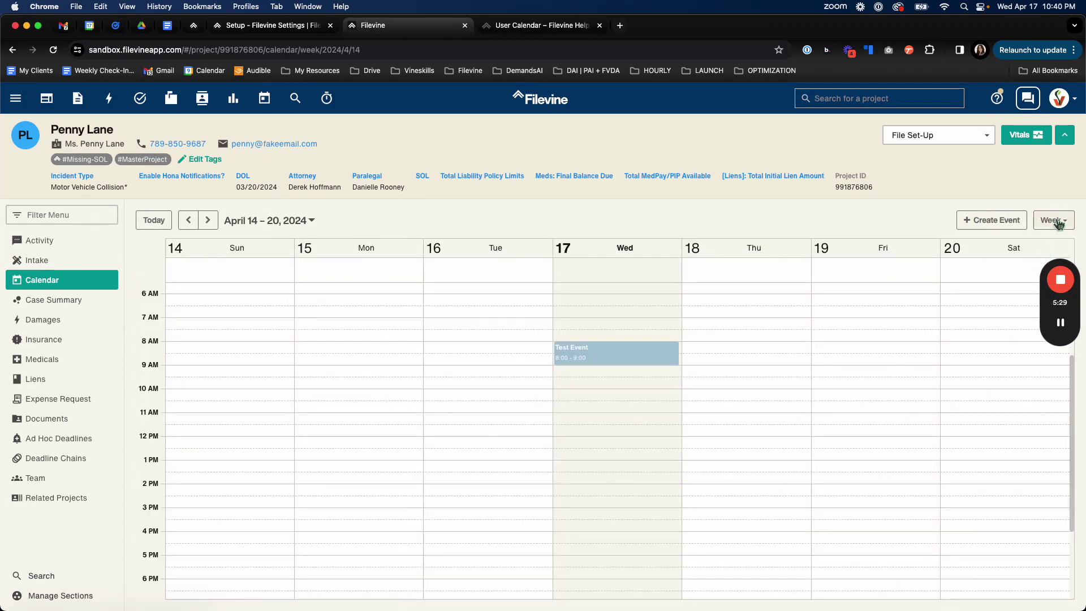
{"action": "left_click", "coordinate": [1056, 220]}
{"action": "left_click", "coordinate": [1010, 272]}
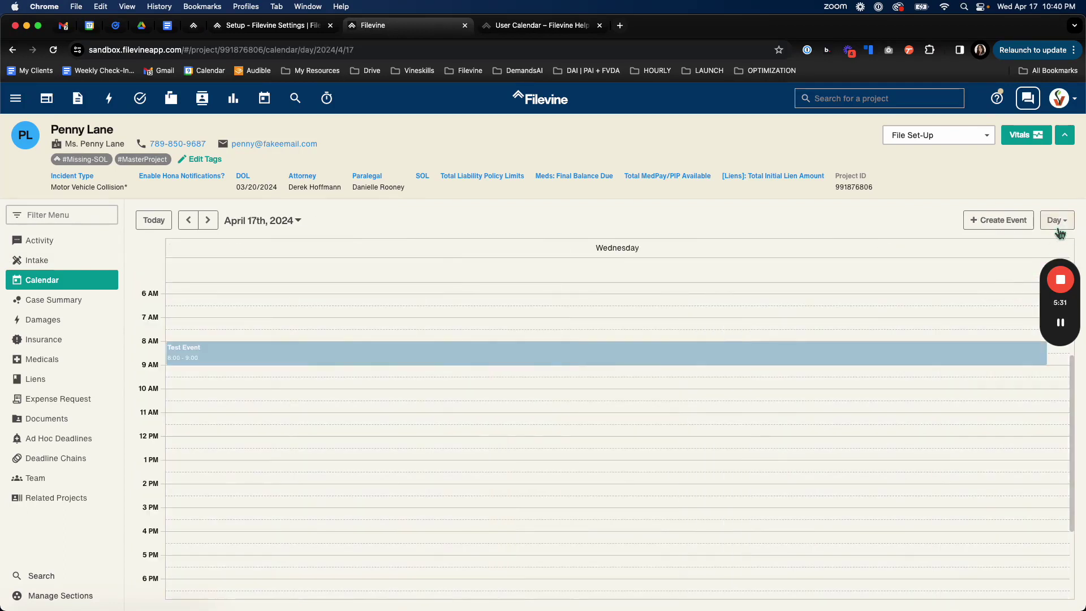
{"action": "left_click", "coordinate": [1058, 225]}
{"action": "left_click", "coordinate": [1008, 286]}
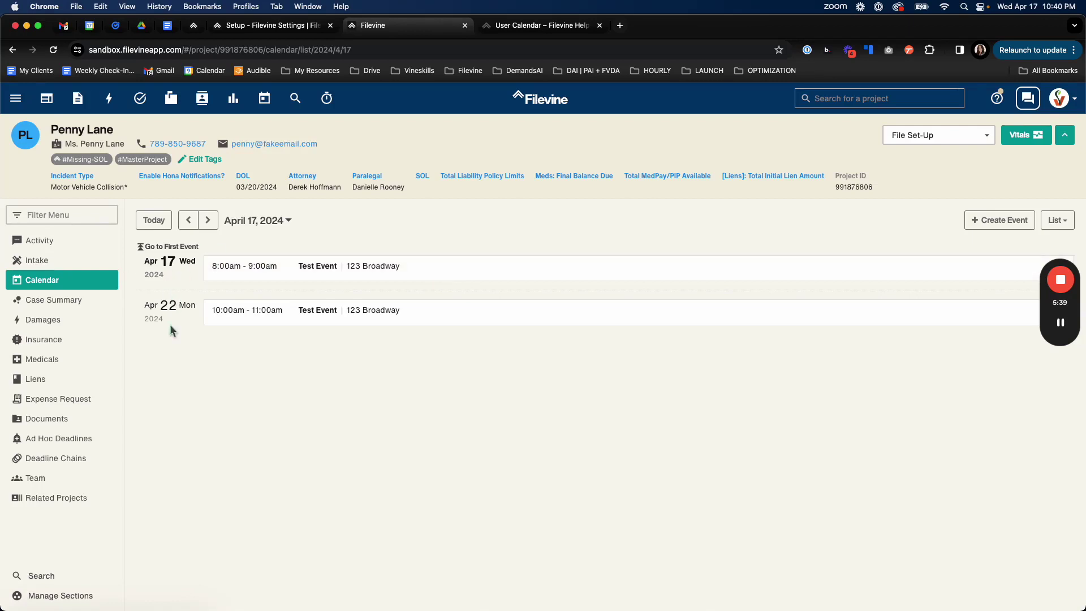
{"action": "left_click", "coordinate": [166, 250]}
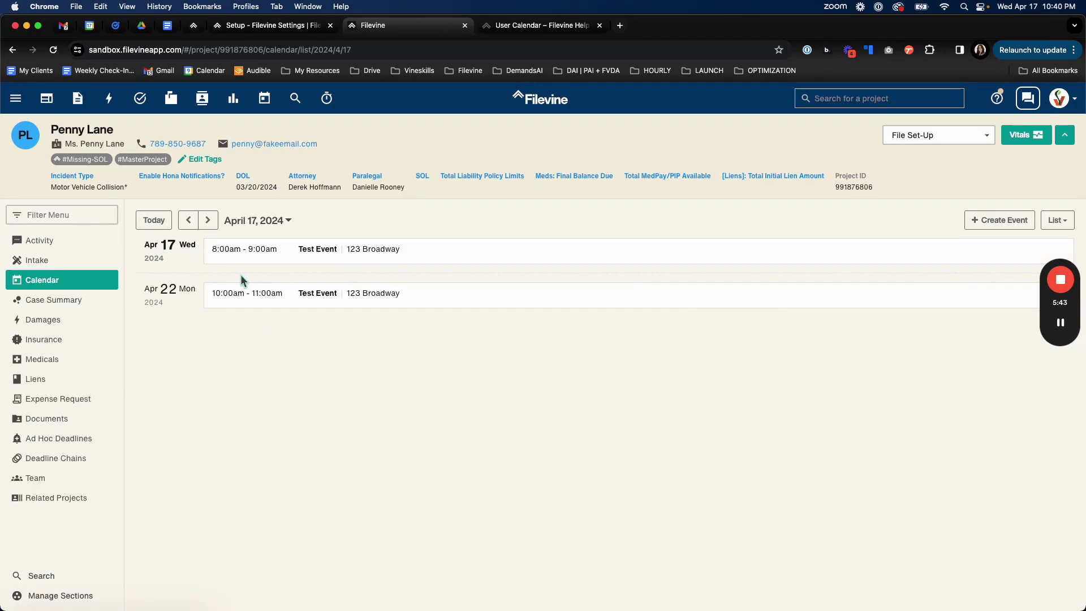
Open the VSBP: Personal Injury project's calendar and jump to its earliest event, April 30, 2023.
{"action": "left_click", "coordinate": [853, 98]}
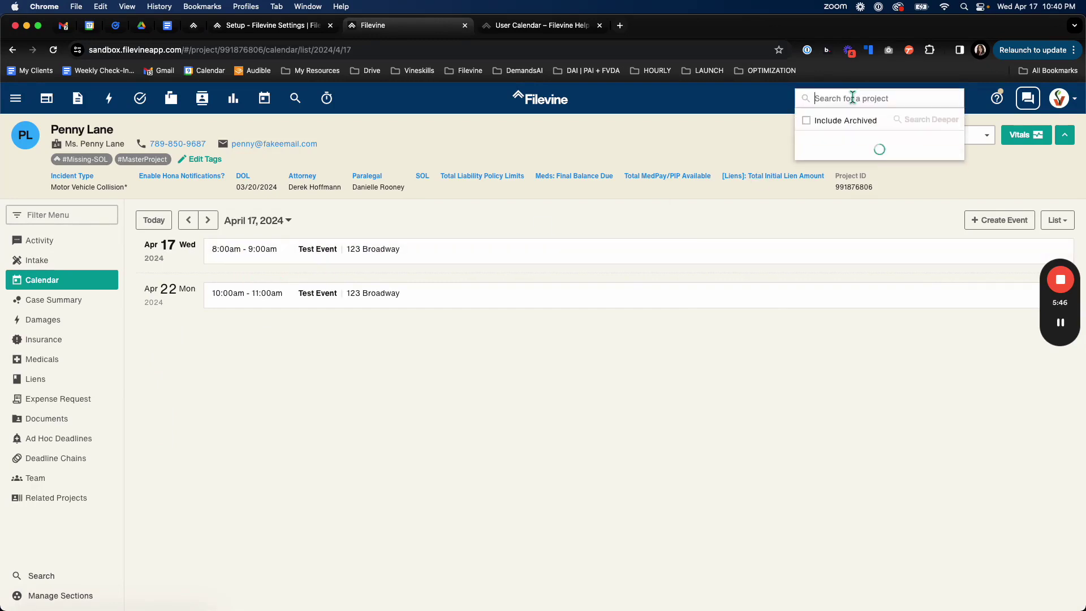
{"action": "left_click", "coordinate": [871, 195]}
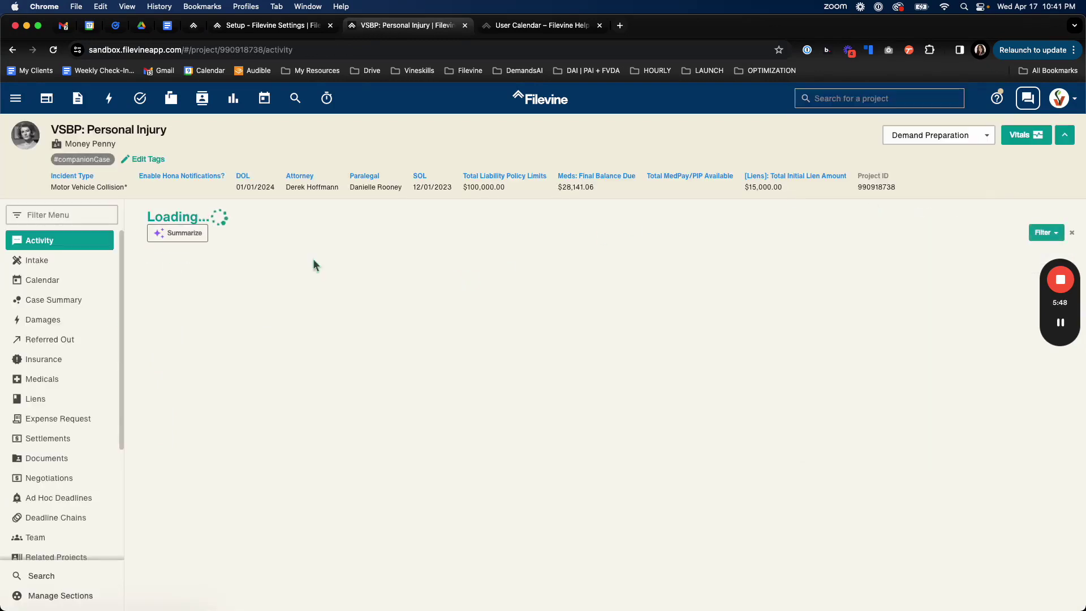
{"action": "left_click", "coordinate": [69, 282]}
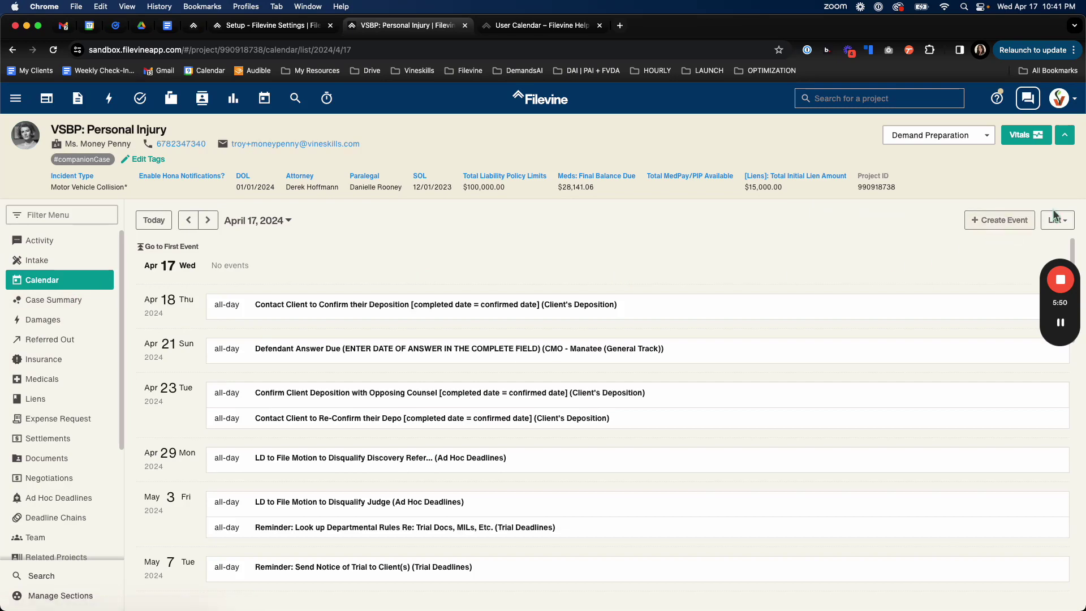
{"action": "scroll", "coordinate": [274, 430], "scroll_direction": "down", "scroll_amount": 6}
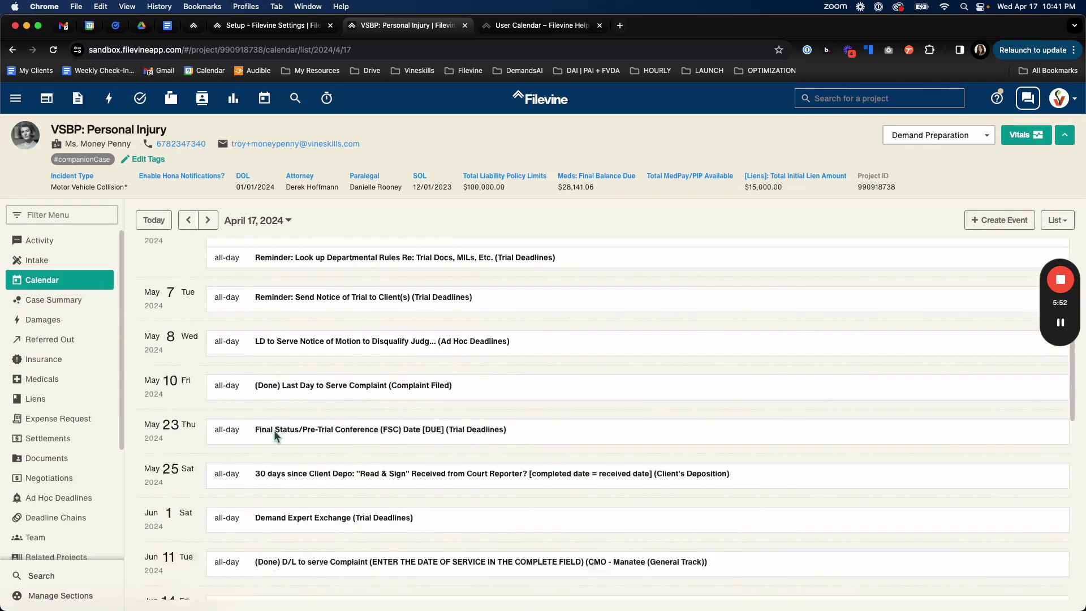
{"action": "scroll", "coordinate": [274, 430], "scroll_direction": "up", "scroll_amount": 6}
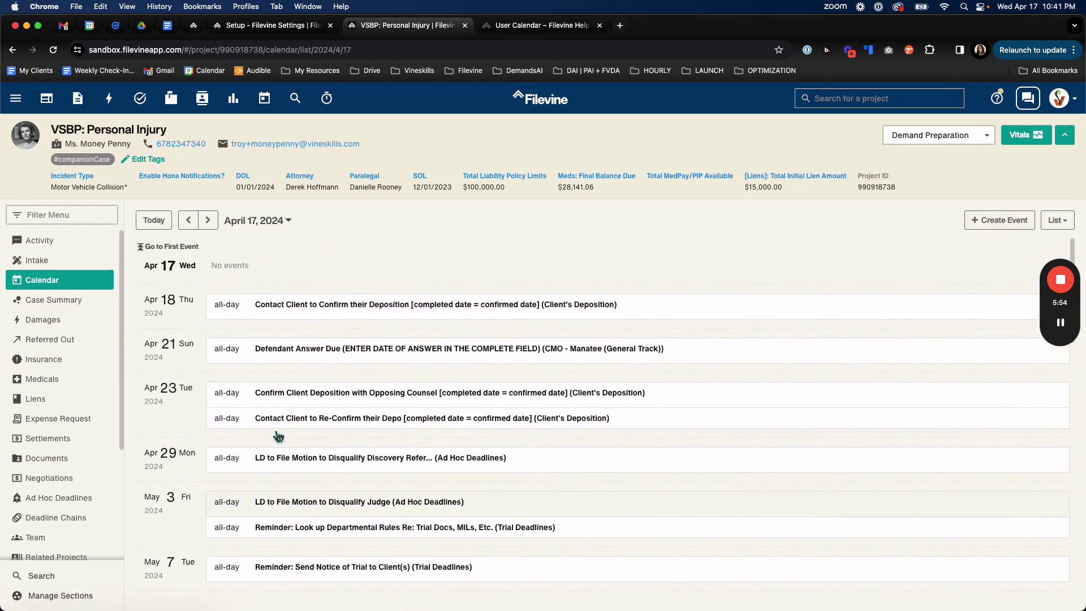
{"action": "left_click", "coordinate": [178, 249]}
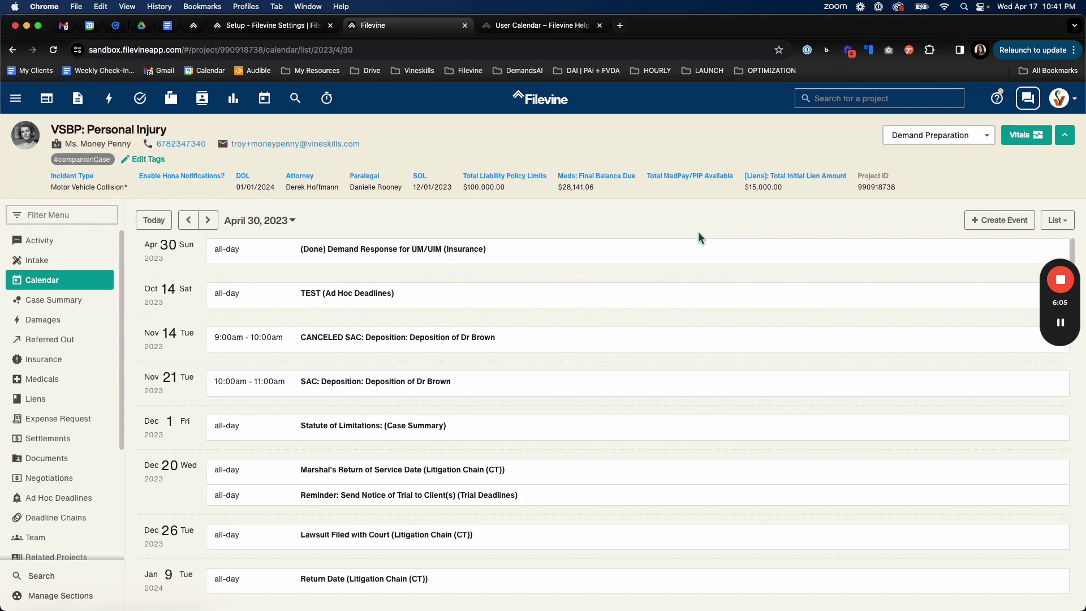
Show April 2024 in month view and preview the Apr 18, Apr 23 and Defendant Answer Due events.
{"action": "left_click", "coordinate": [1056, 220]}
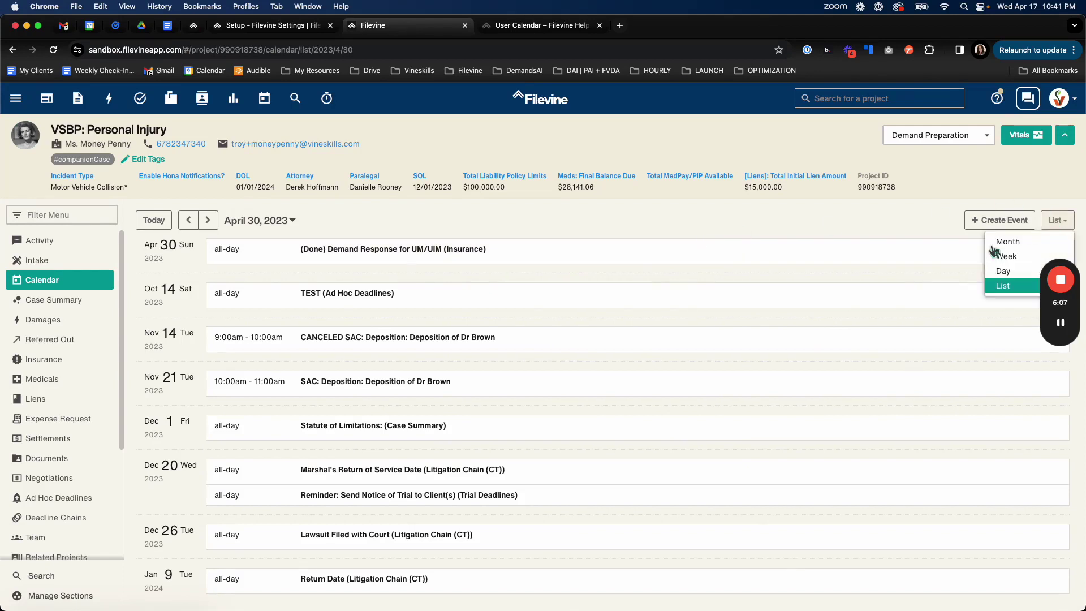
{"action": "left_click", "coordinate": [1004, 238]}
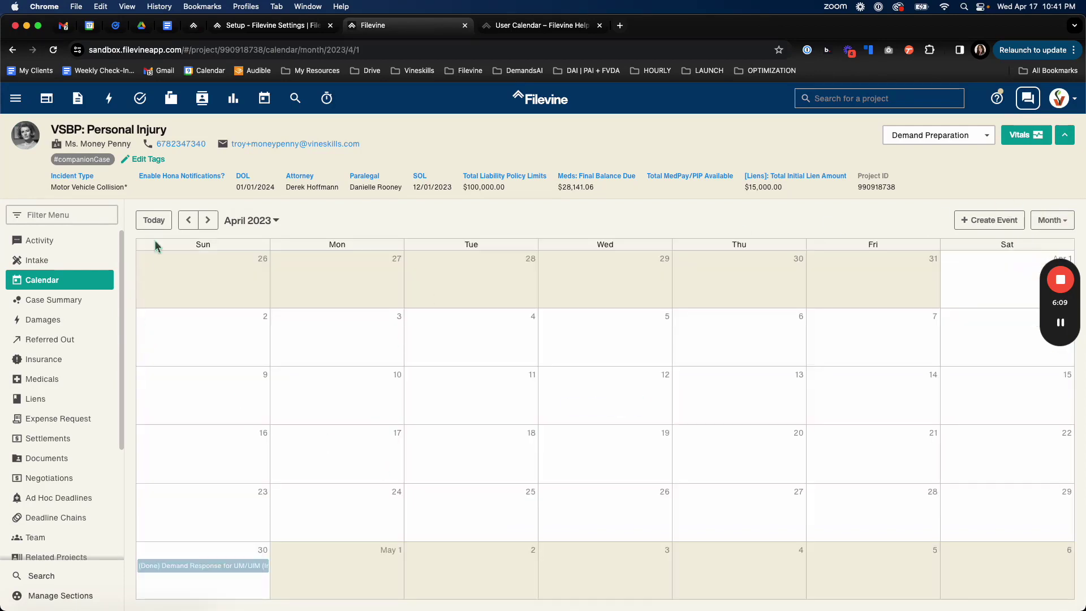
{"action": "left_click", "coordinate": [166, 223]}
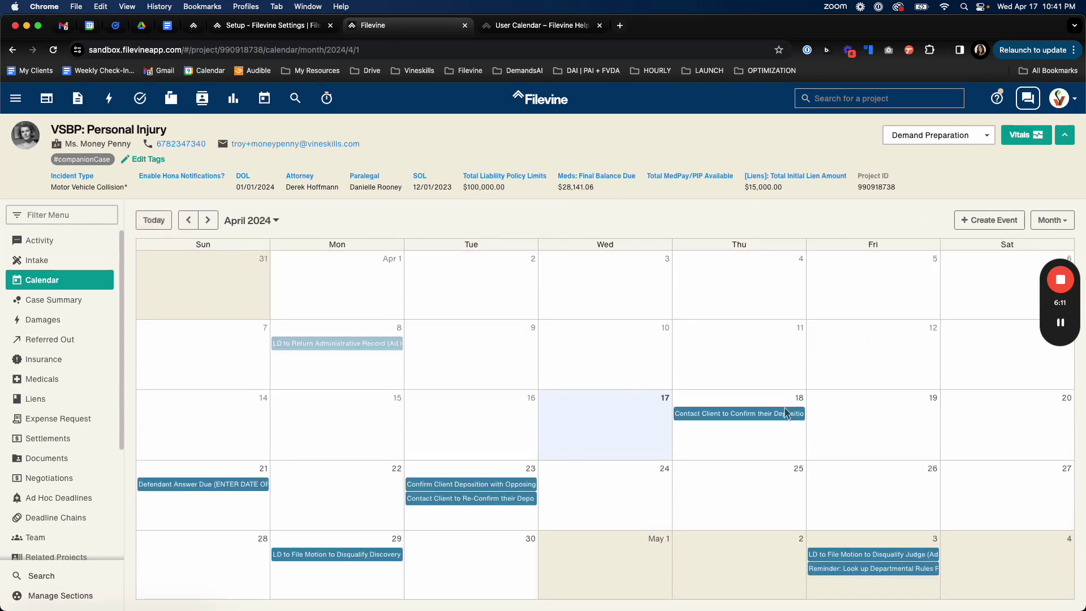
{"action": "left_click", "coordinate": [754, 415]}
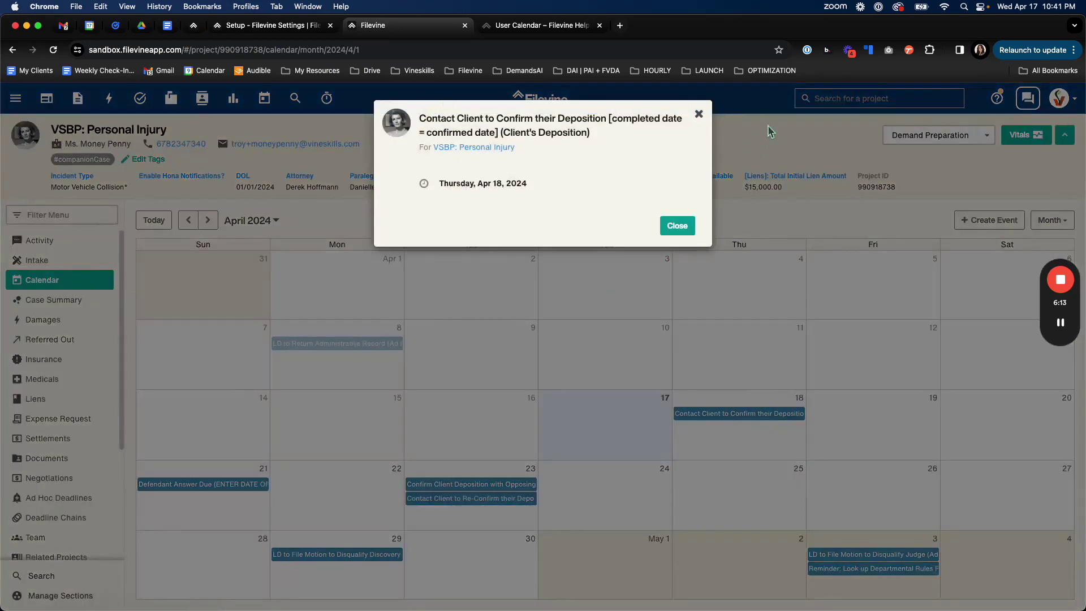
{"action": "left_click", "coordinate": [699, 114]}
{"action": "left_click", "coordinate": [467, 482]}
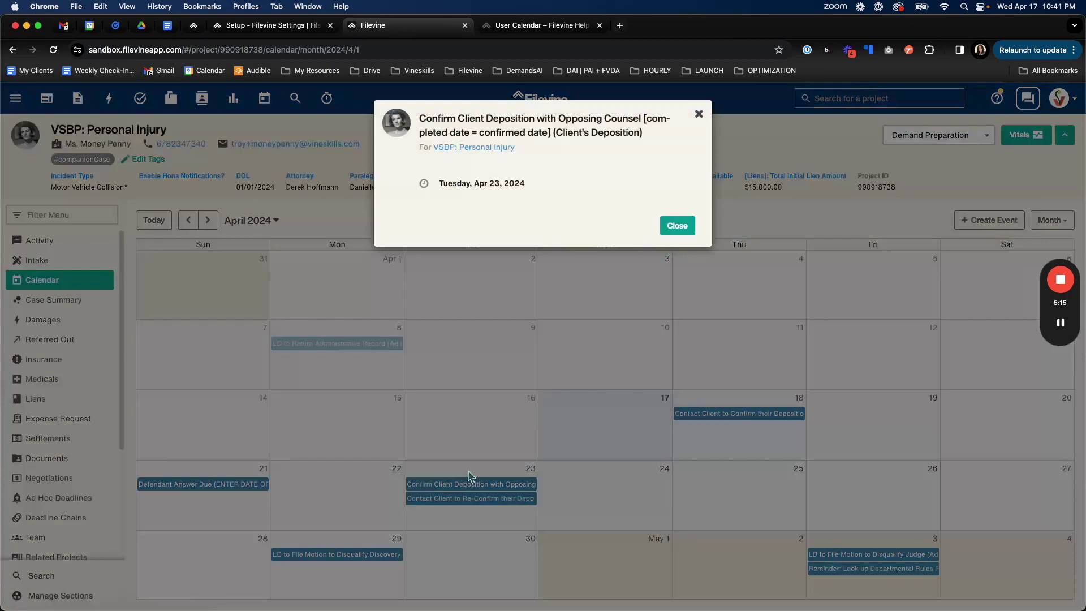
{"action": "left_click", "coordinate": [699, 114]}
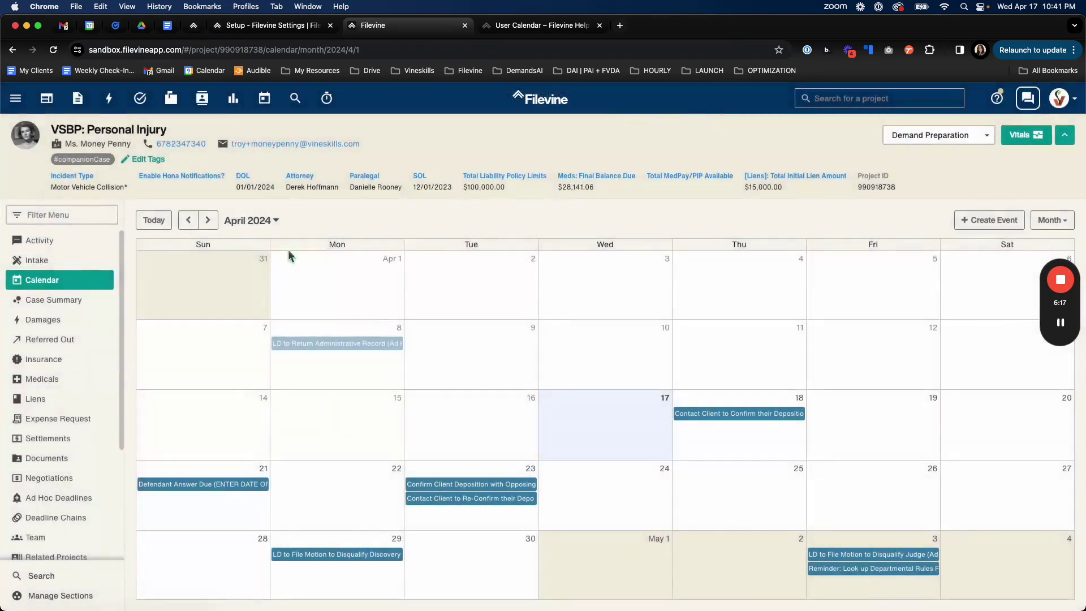
{"action": "left_click", "coordinate": [209, 485]}
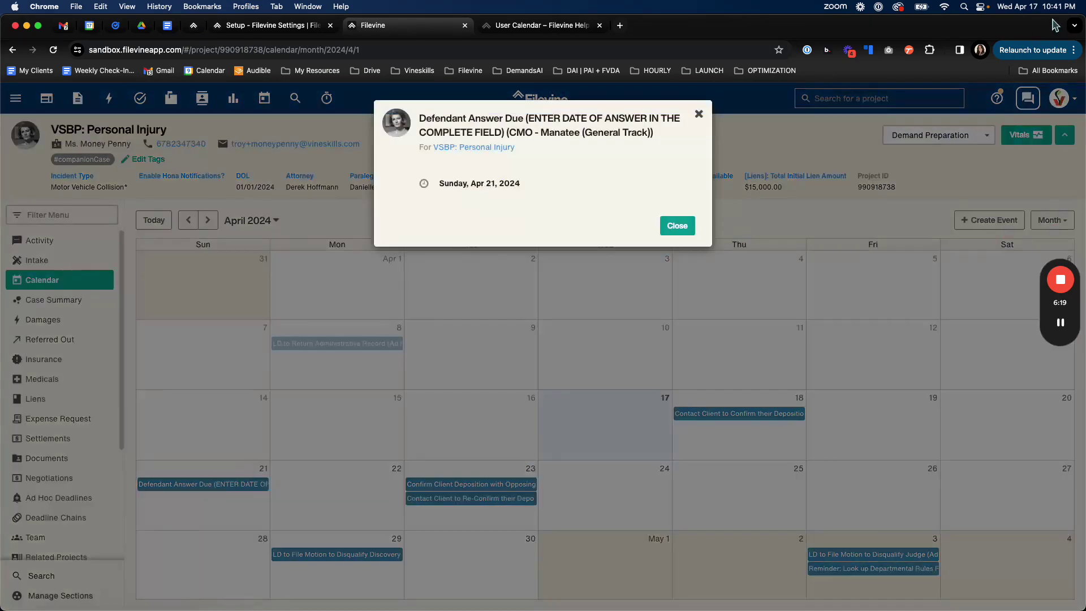
{"action": "left_click", "coordinate": [677, 226]}
Inspect the May 3 disqualify-judge deadline and the departmental rules reminder details.
{"action": "mouse_move", "coordinate": [1035, 322]}
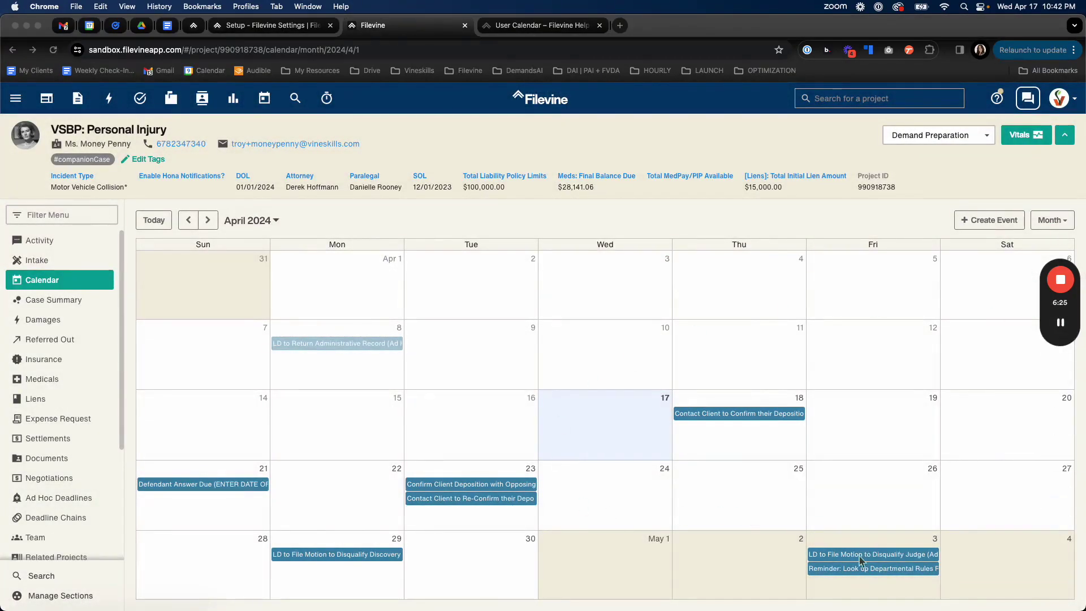
{"action": "left_click", "coordinate": [839, 555]}
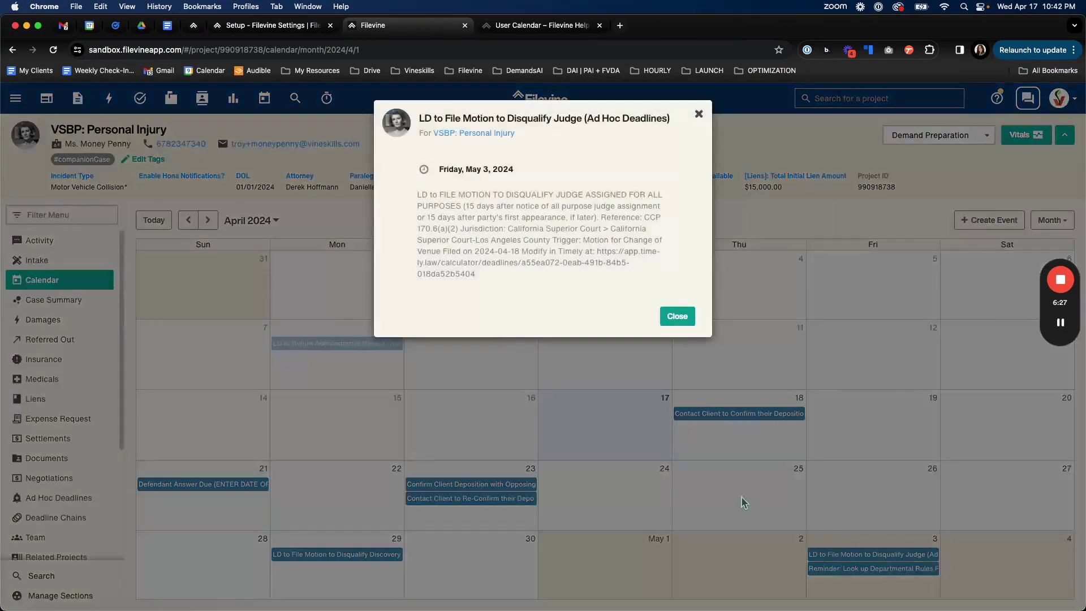
{"action": "left_click_drag", "start_coordinate": [584, 118], "coordinate": [674, 125]}
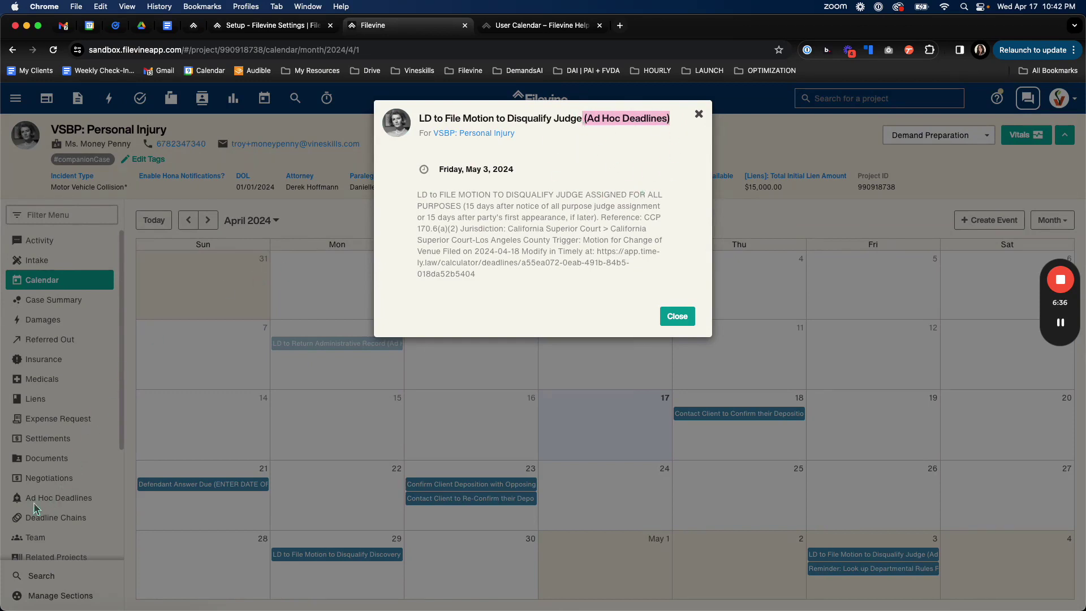
{"action": "left_click", "coordinate": [699, 115]}
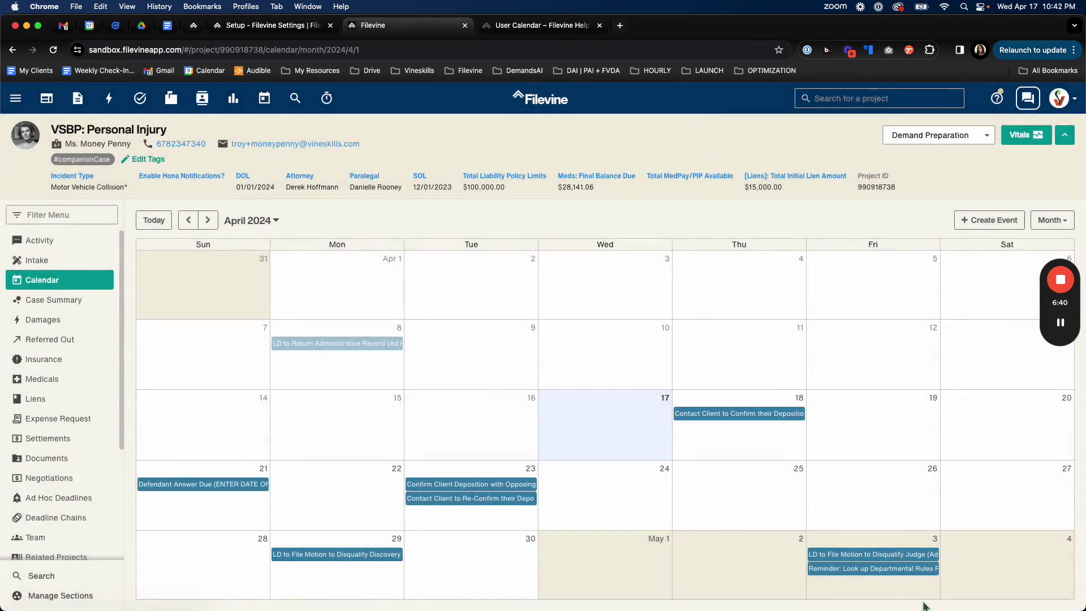
{"action": "left_click", "coordinate": [908, 569]}
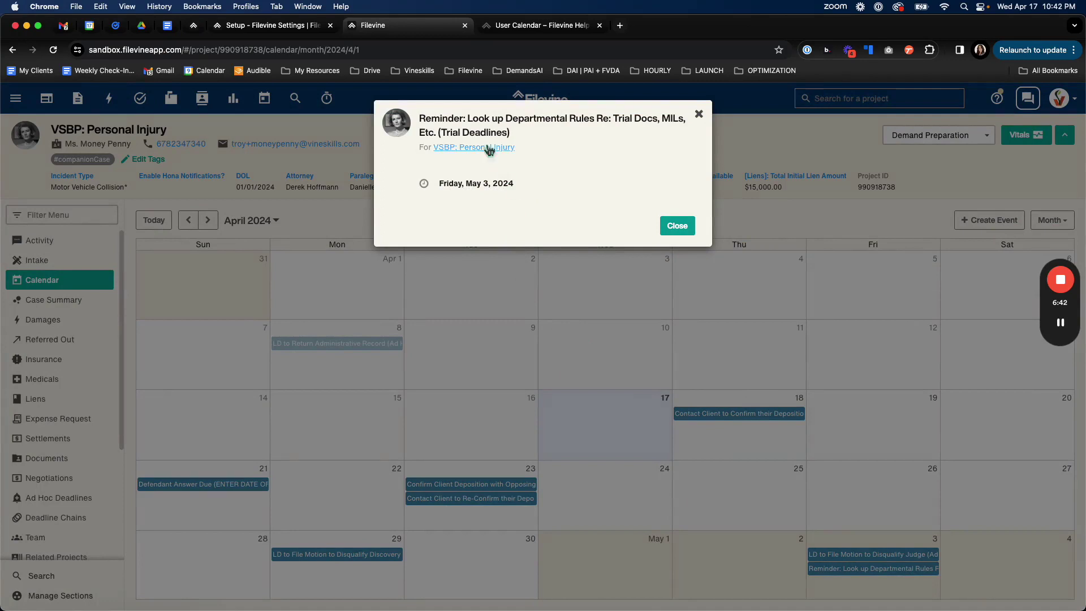
{"action": "left_click_drag", "start_coordinate": [442, 133], "coordinate": [506, 134]}
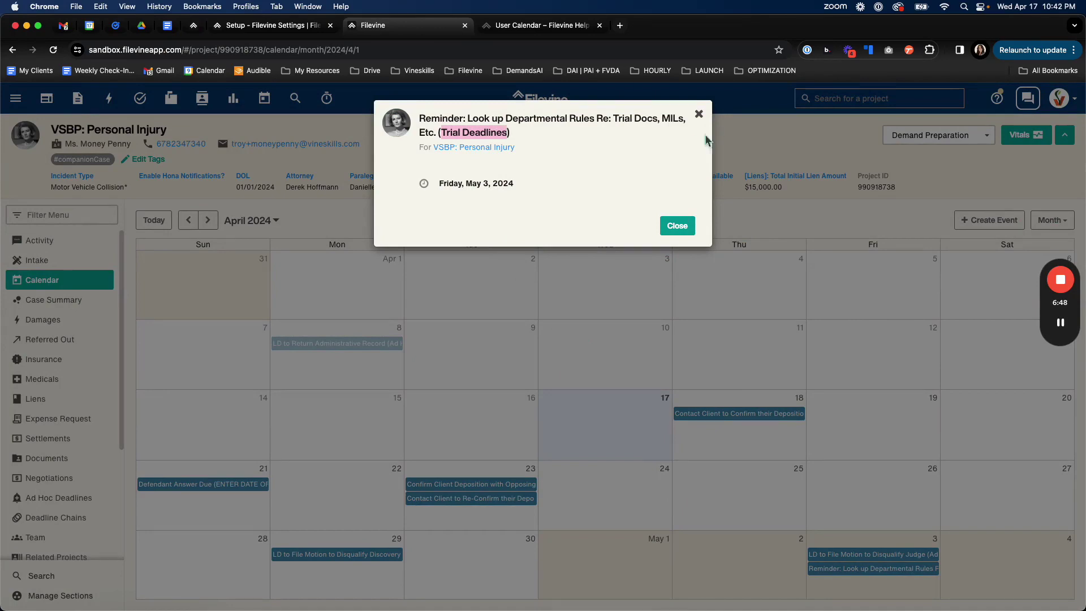
Close the reminder's details and start a new all-day event titled 'Test'.
{"action": "left_click", "coordinate": [678, 226]}
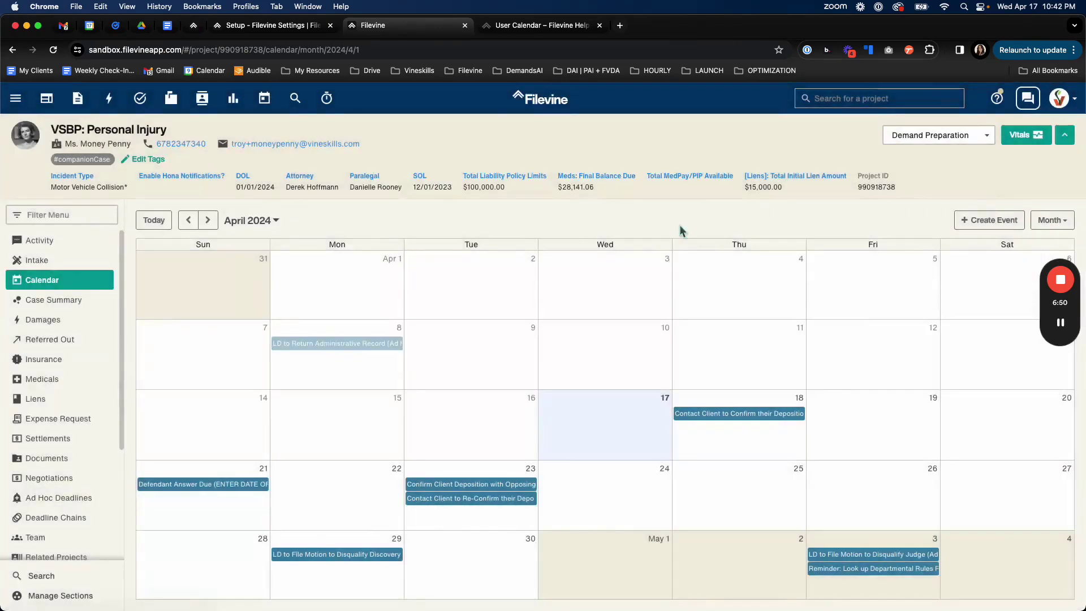
{"action": "left_click", "coordinate": [994, 222]}
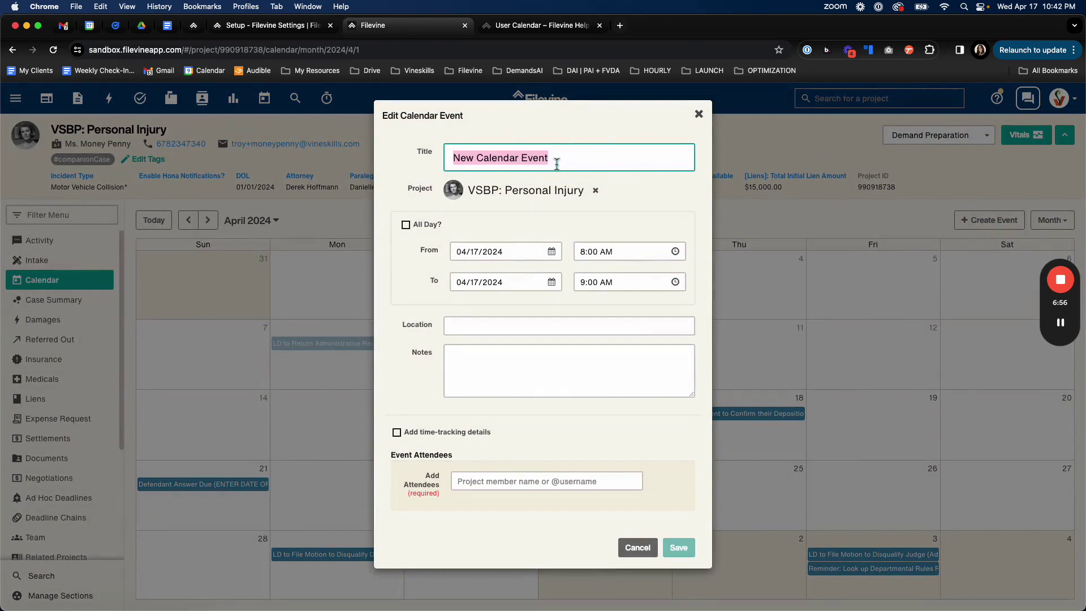
{"action": "type", "text": "Test"}
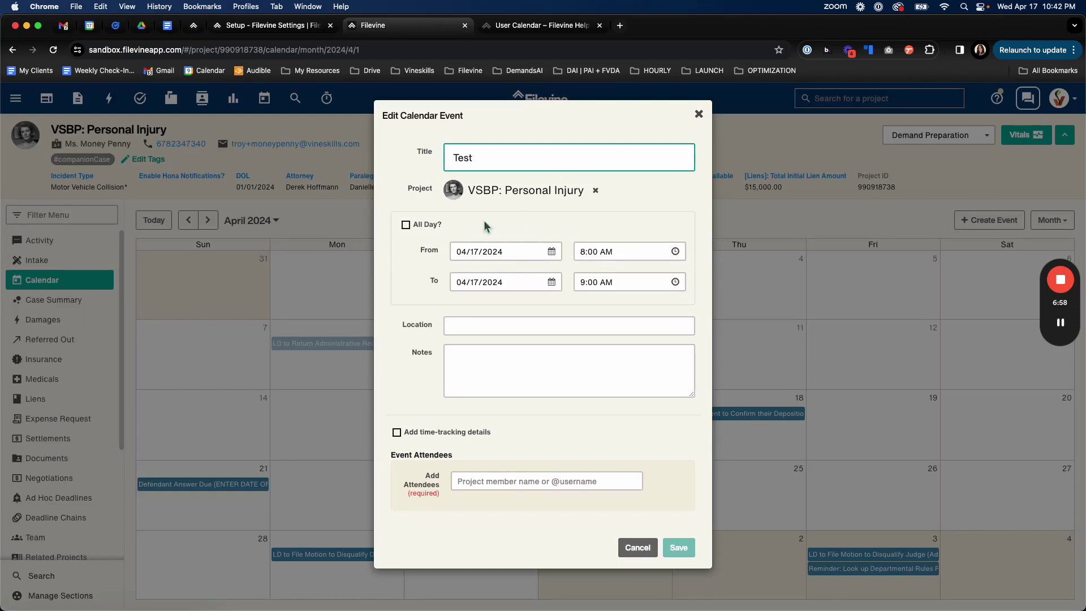
{"action": "left_click", "coordinate": [406, 225]}
Set the event's location to '123 Broadway'.
{"action": "left_click", "coordinate": [486, 328]}
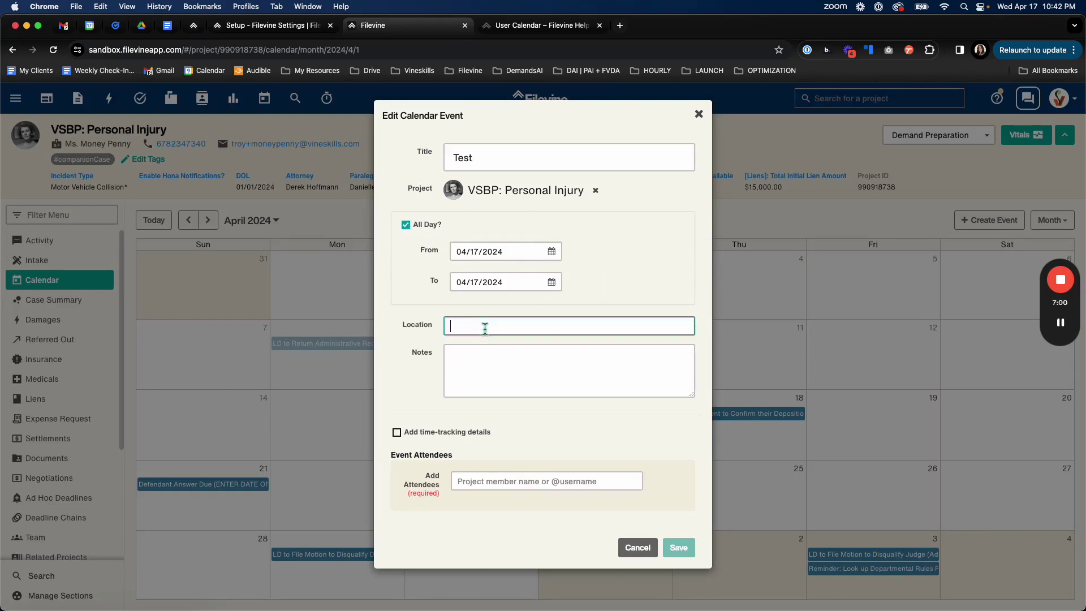
{"action": "type", "text": "123 Bora"}
{"action": "key", "text": "BackSpace"}
{"action": "key", "text": "BackSpace"}
{"action": "type", "text": "ra"}
{"action": "key", "text": "BackSpace"}
{"action": "key", "text": "BackSpace"}
{"action": "key", "text": "BackSpace"}
{"action": "type", "text": "roadway"}
Add the notes 'Description here.' and one team member as attendee, then save the event.
{"action": "left_click", "coordinate": [518, 361]}
{"action": "type", "text": "Des"}
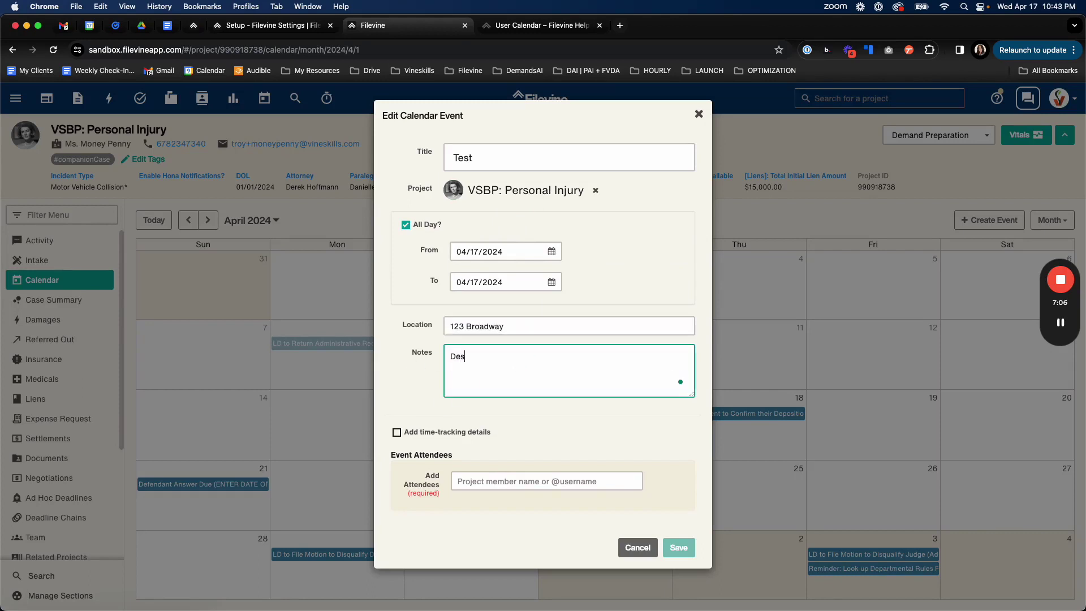
{"action": "type", "text": "cription here."}
{"action": "left_click", "coordinate": [473, 481]}
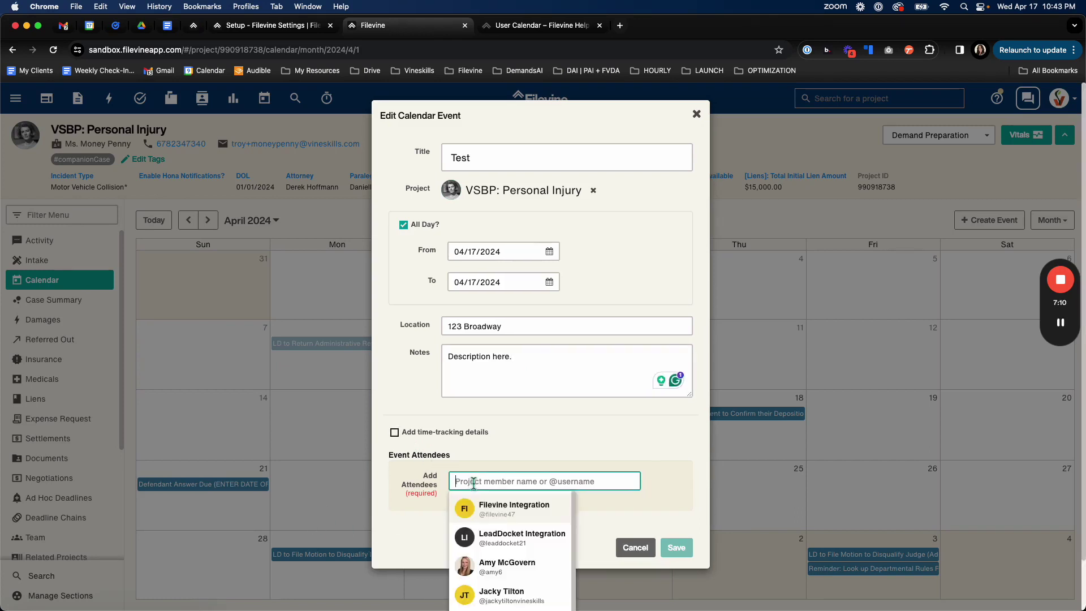
{"action": "type", "text": "daniell"}
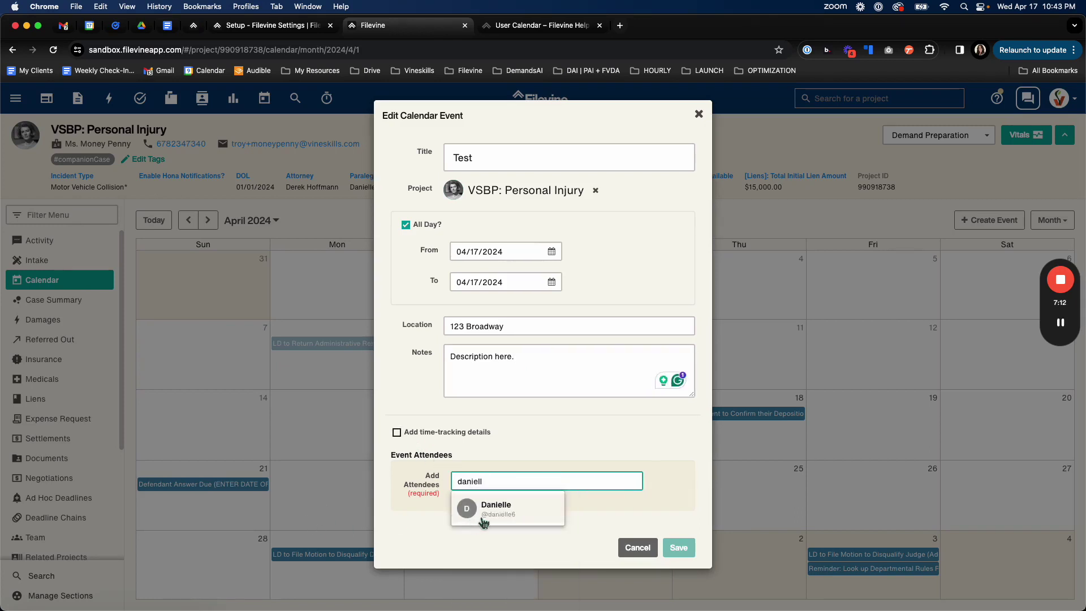
{"action": "left_click", "coordinate": [484, 511]}
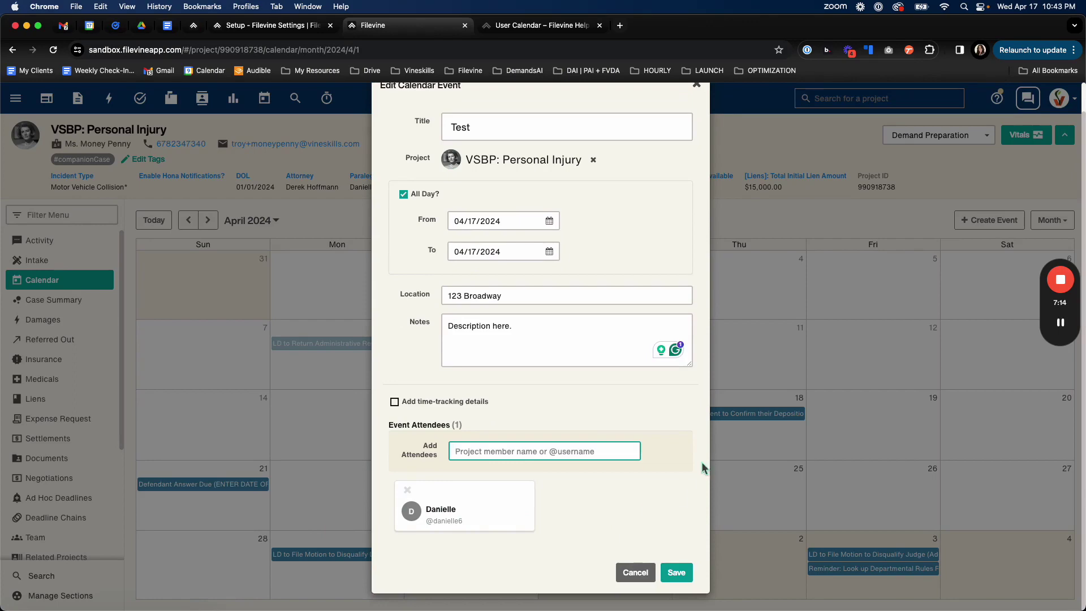
{"action": "left_click", "coordinate": [685, 574]}
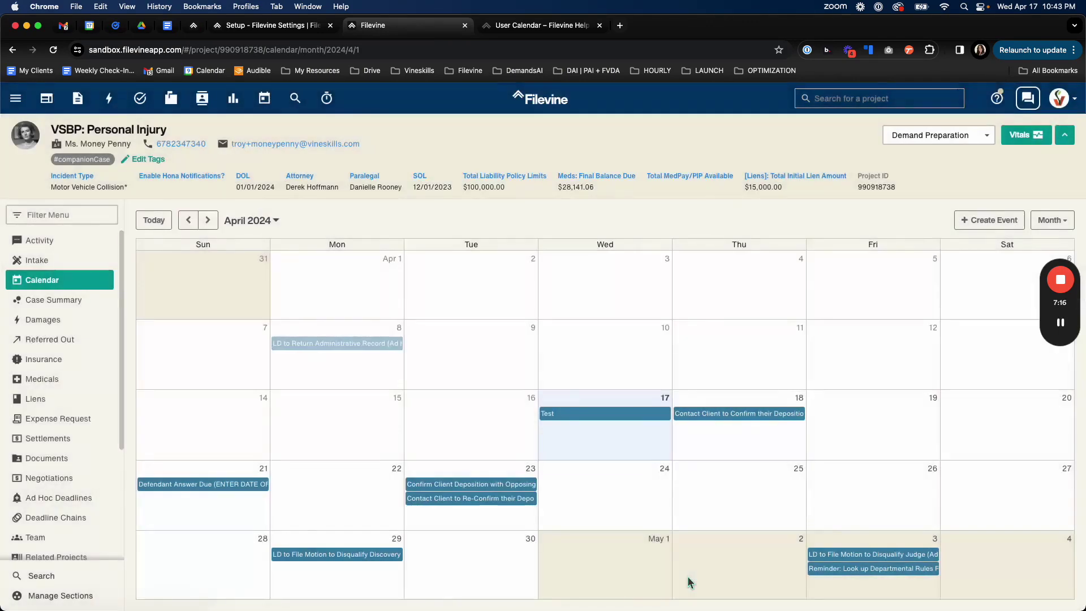
{"action": "left_click", "coordinate": [590, 418]}
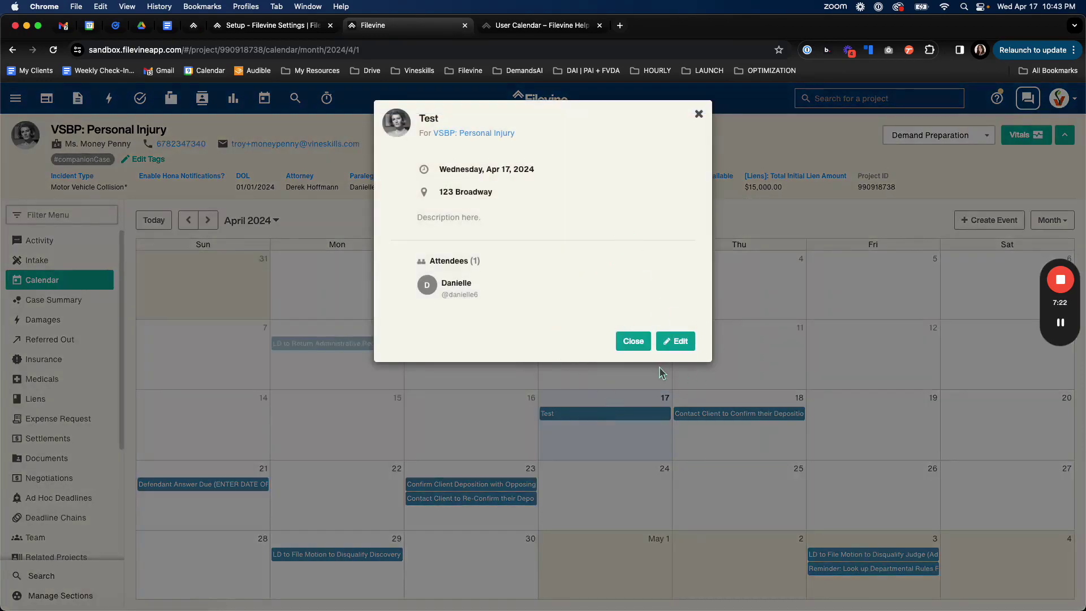
{"action": "left_click", "coordinate": [699, 113]}
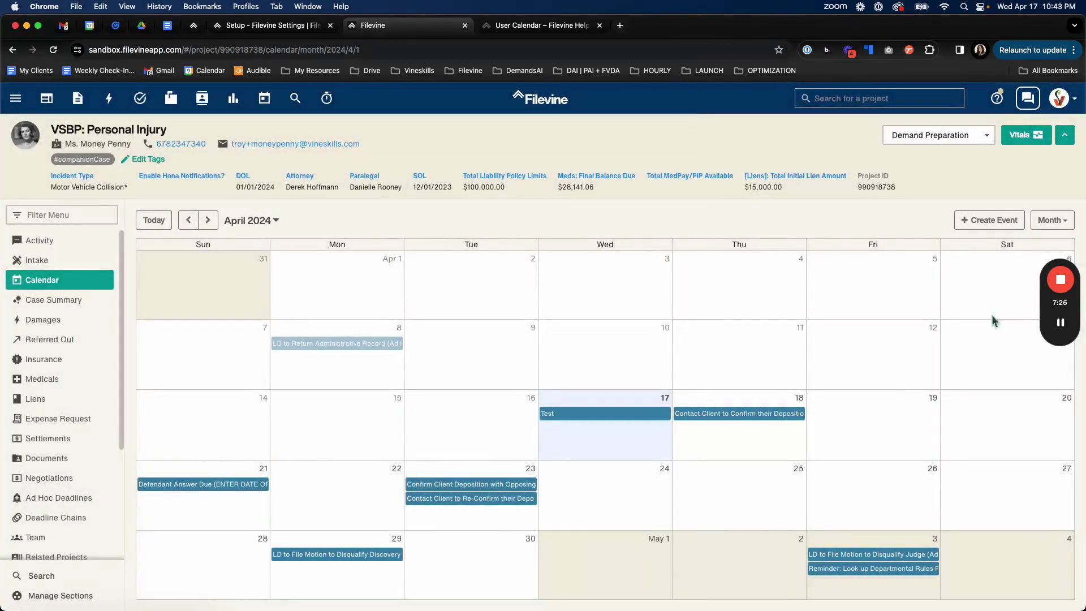
{"action": "mouse_move", "coordinate": [1061, 328]}
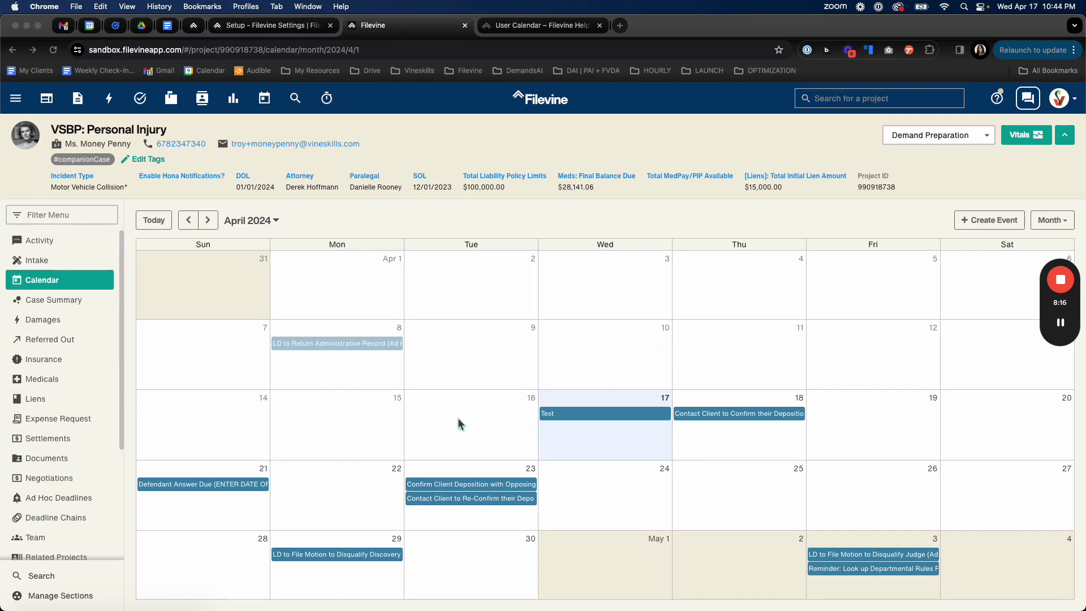
{"action": "mouse_move", "coordinate": [1066, 280]}
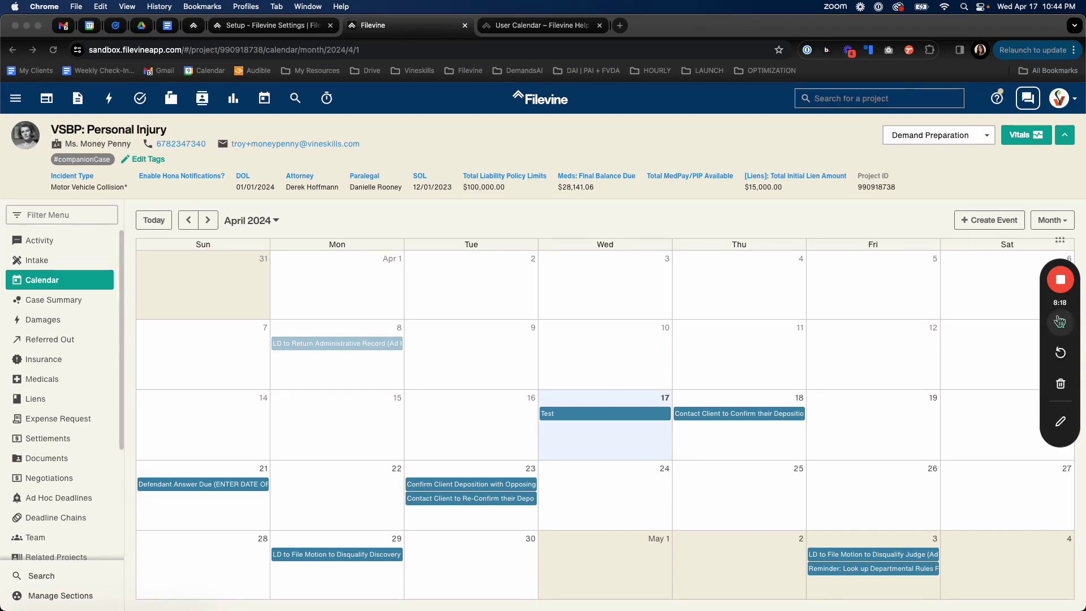